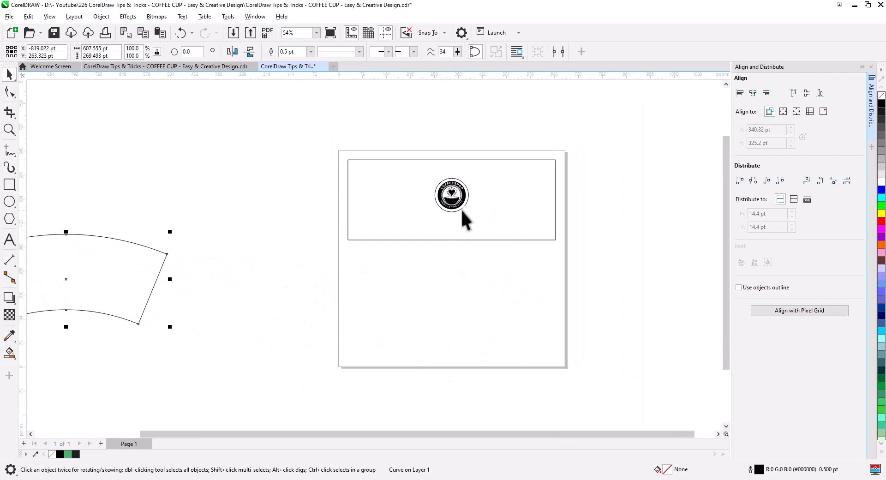
- Enlarge the circle around the logo from its centre to about 614 pt in diameter
left_click(460, 207)
left_click_drag(470, 218, 577, 303)
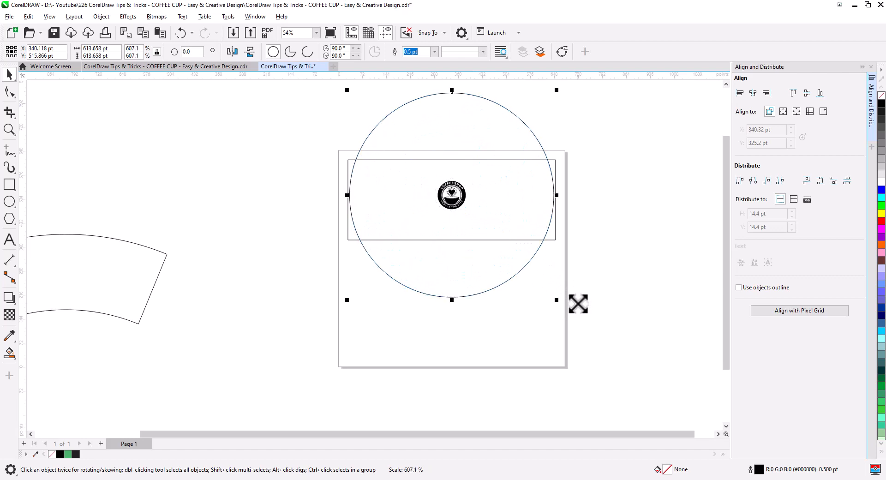
scroll(421, 194, "up", 1)
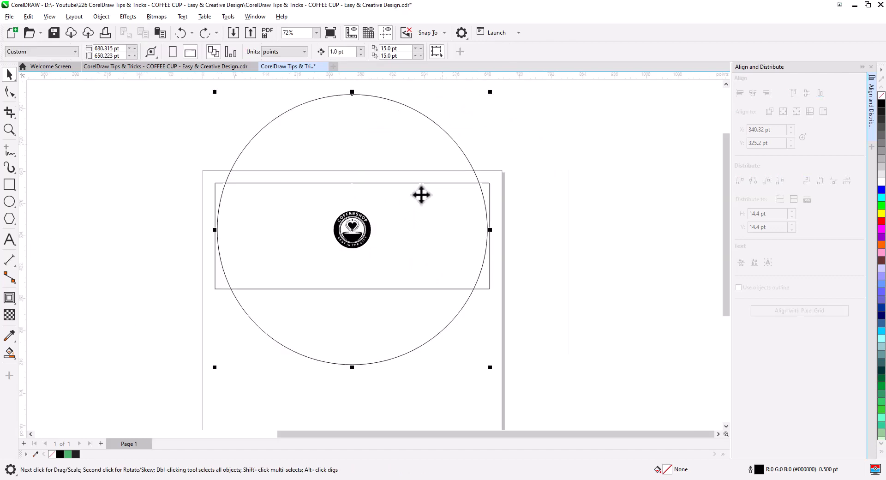
- Apply an inside contour with 7 steps and a 38 pt offset to the large circle
left_click(10, 298)
left_click(37, 316)
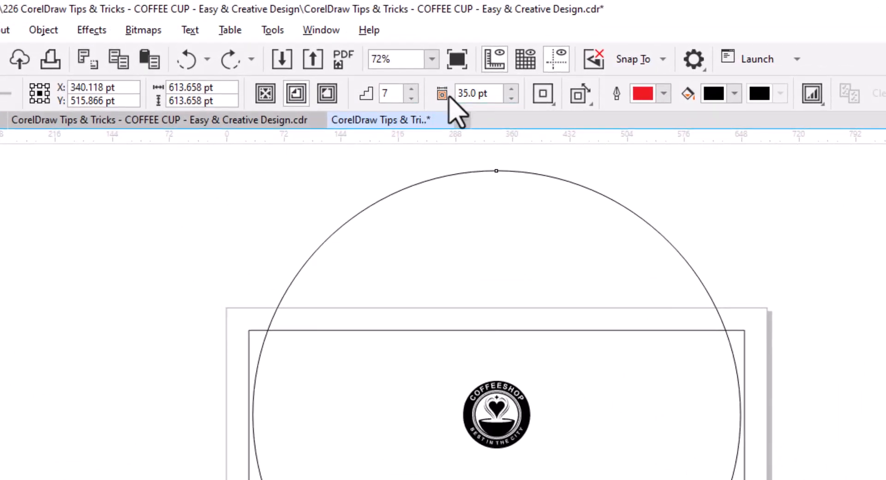
left_click_drag(475, 94, 453, 99)
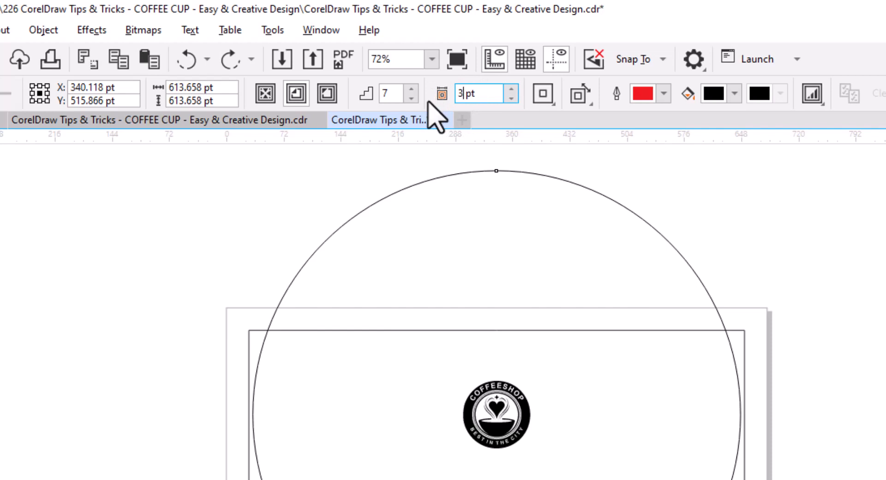
double_click(462, 94)
type("38")
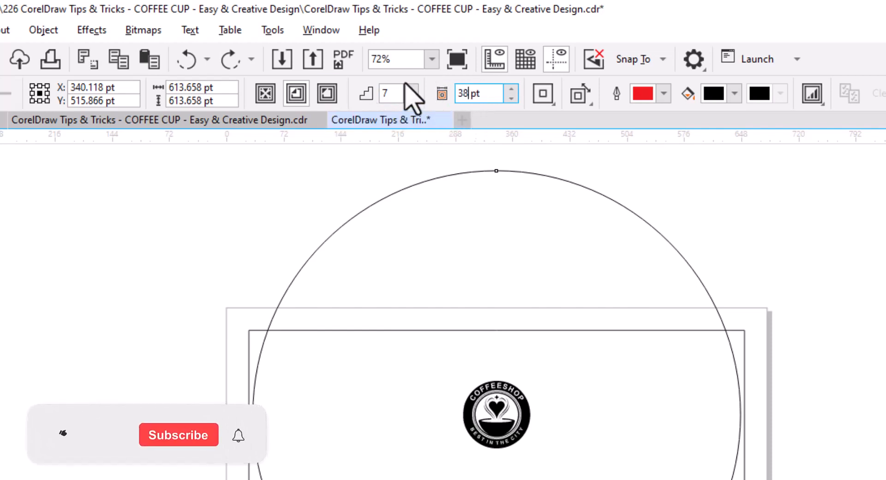
key("Return")
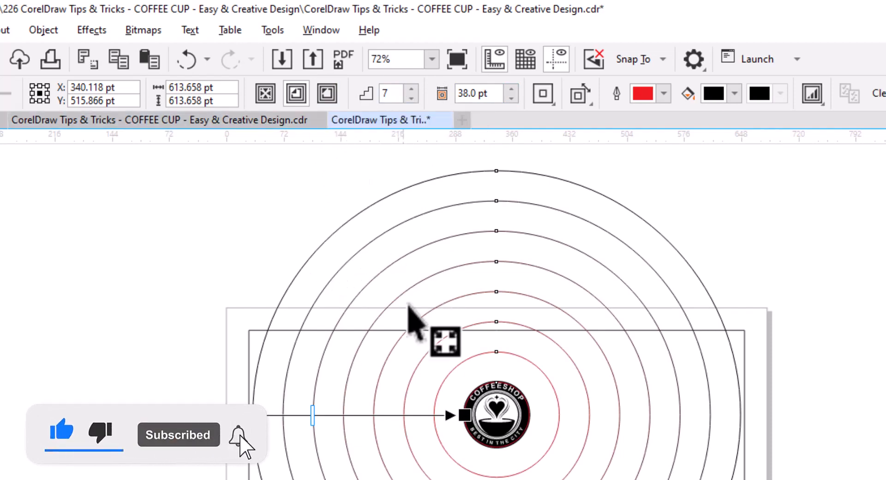
- Break the circle's contour apart into separate concentric circles
scroll(510, 396, "up", 1)
scroll(510, 398, "up", 1)
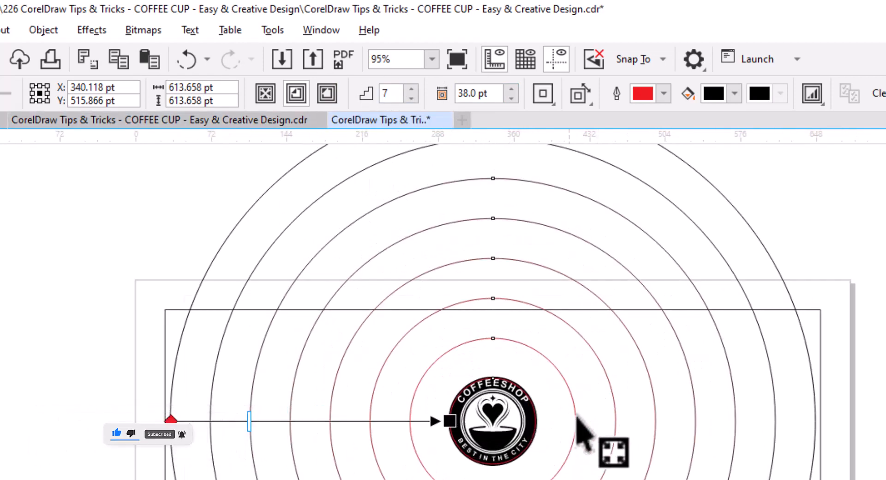
right_click(219, 356)
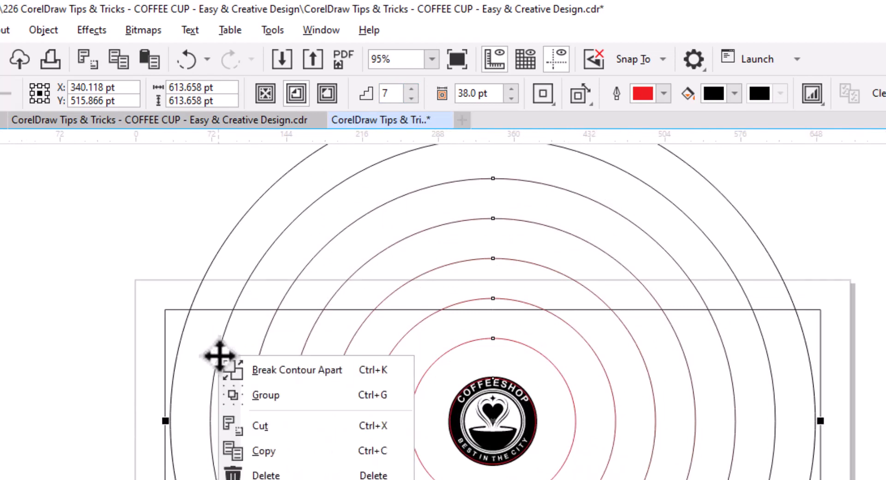
left_click(282, 374)
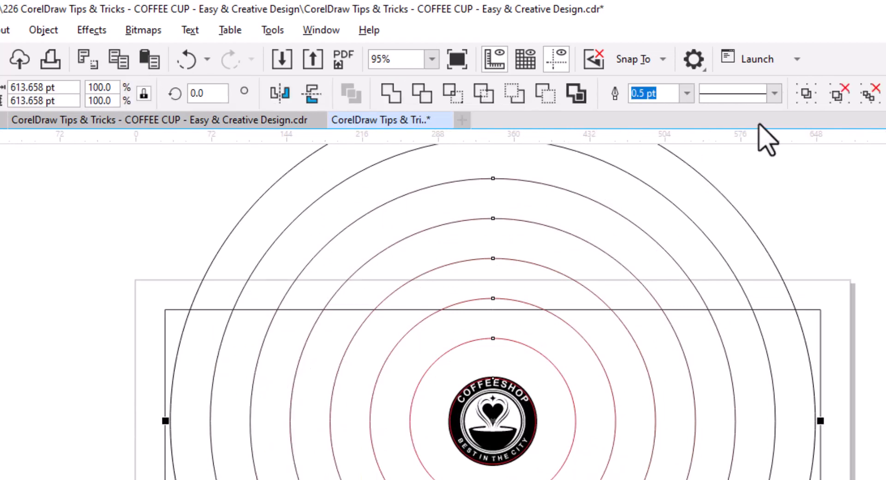
- Set the outline width of all the concentric circles to 24 pt and convert the outlines to objects
left_click(687, 93)
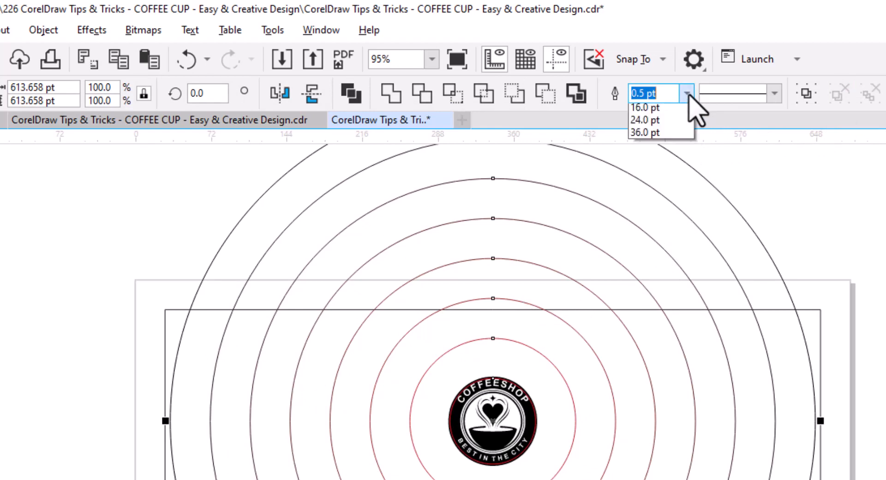
left_click(666, 273)
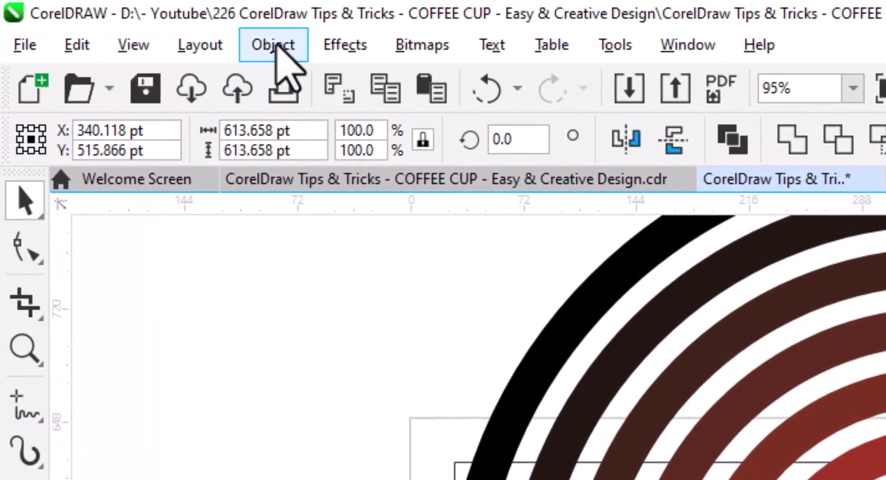
left_click(43, 30)
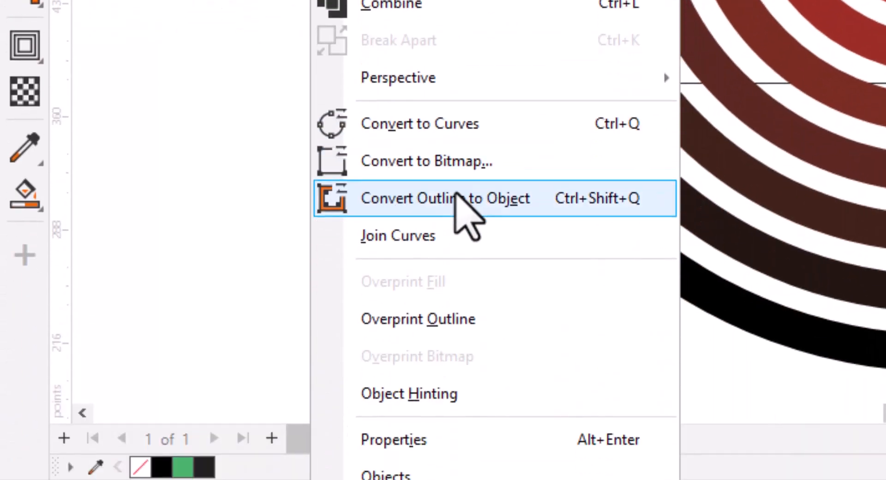
left_click(456, 193)
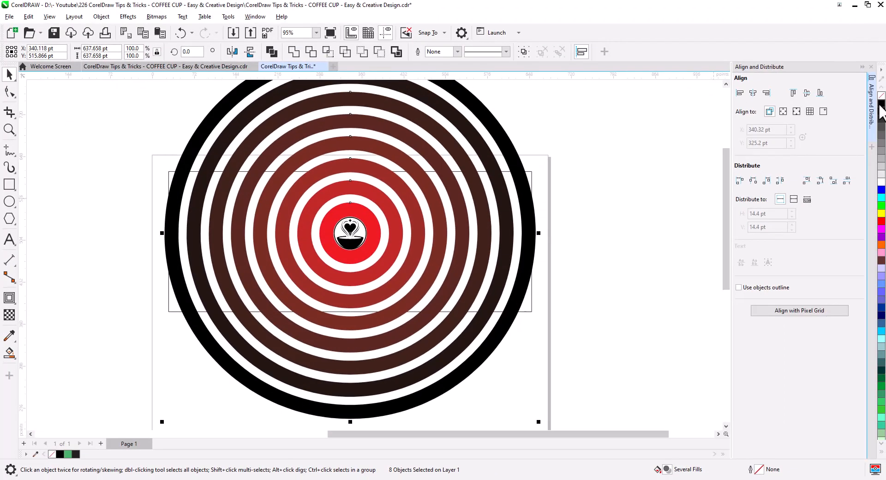
- Remove the rings' fills, give them thin black outlines, and move the logo off the page beside the artwork
left_click(880, 97)
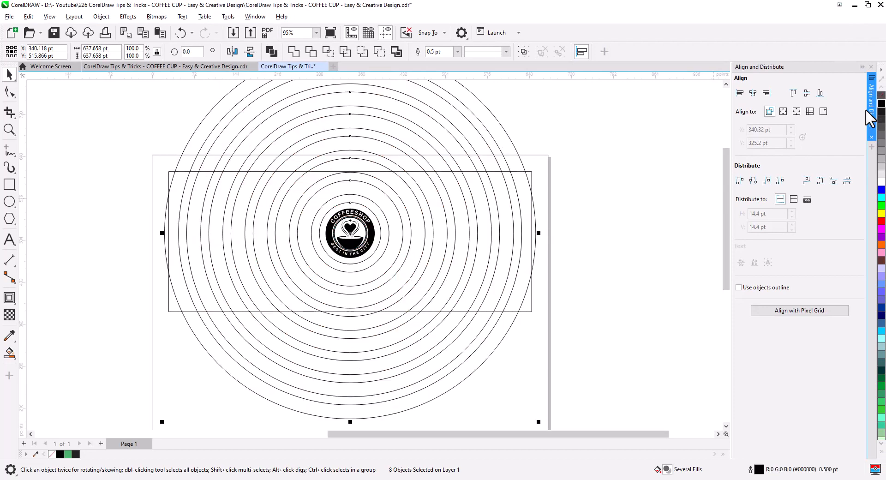
left_click(600, 269)
left_click_drag(359, 244, 655, 224)
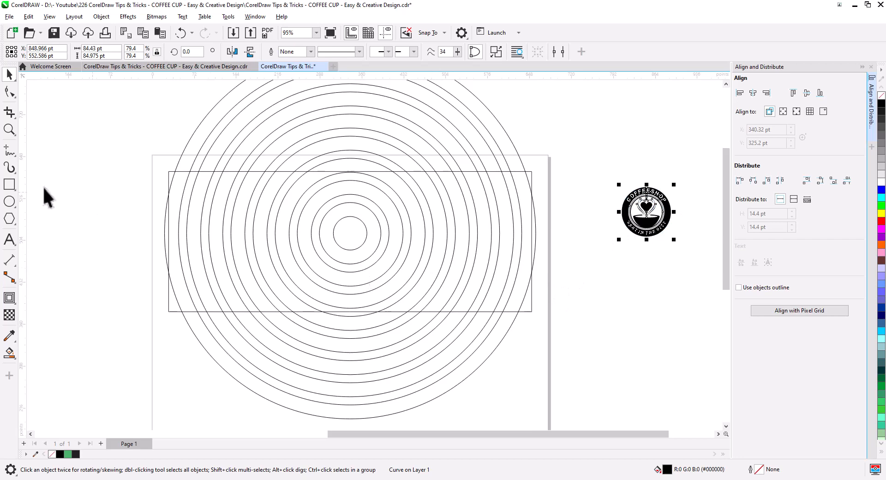
- Draw a two-point diagonal line touching the fourth circle from the centre and lengthen it to about 385 × 518 pt
left_click(12, 152)
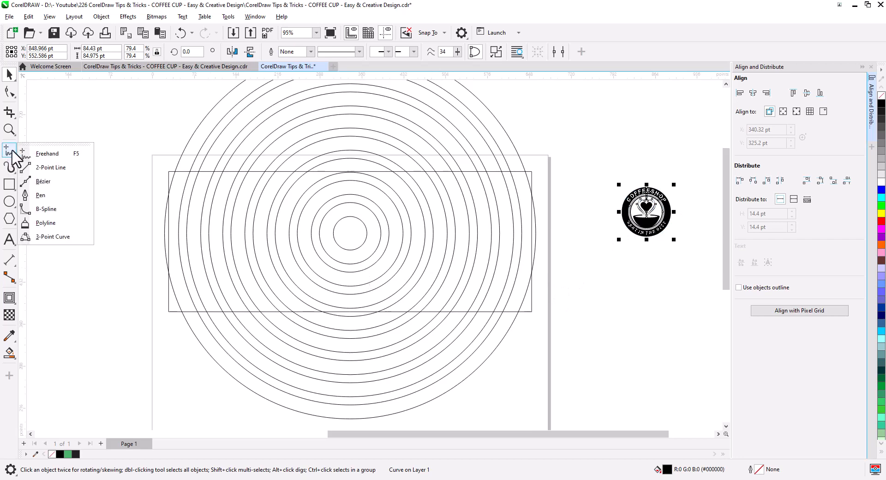
left_click(51, 168)
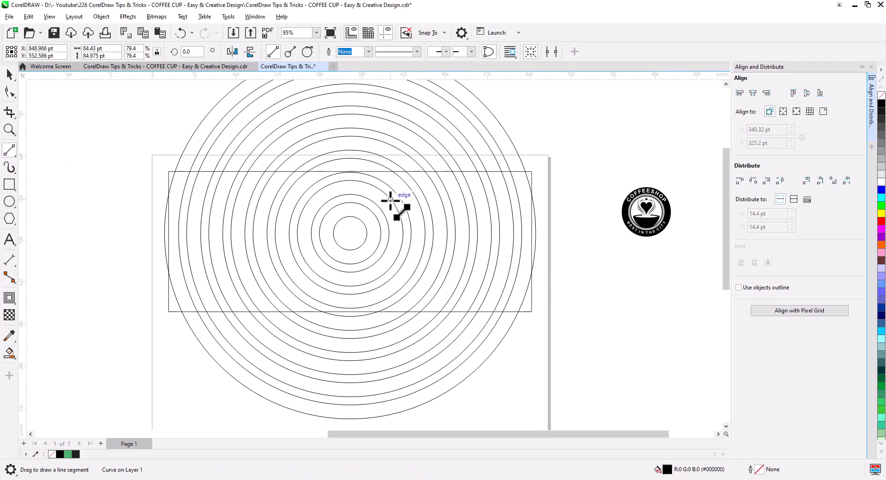
left_click_drag(395, 203, 555, 420)
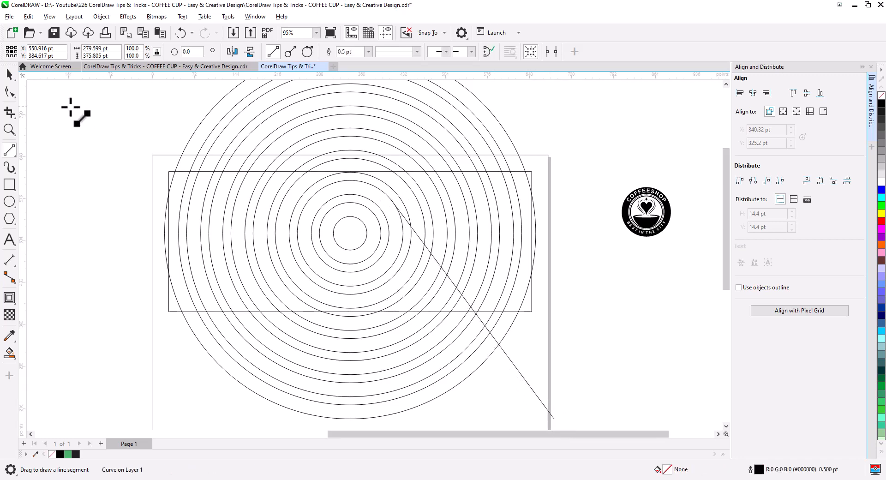
left_click(9, 74)
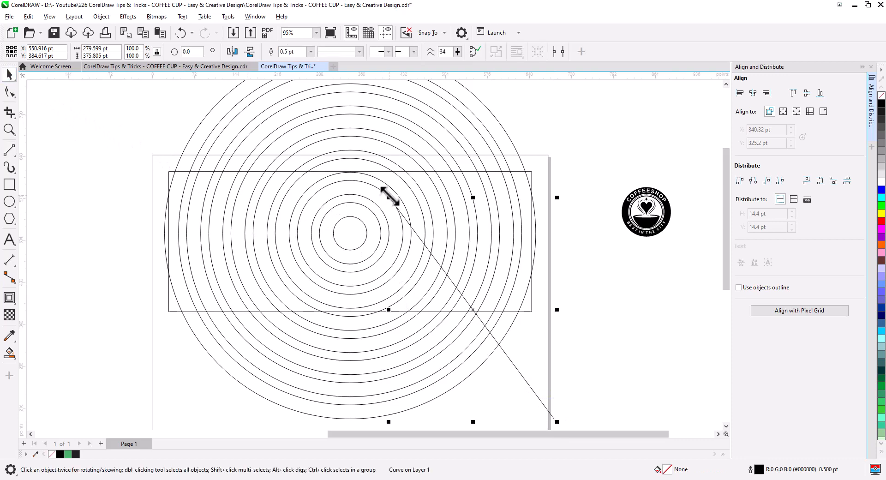
left_click_drag(389, 196, 325, 194)
- Place a parallel copy of the diagonal line so that it touches the fifth circle from the centre
scroll(423, 215, "up", 6)
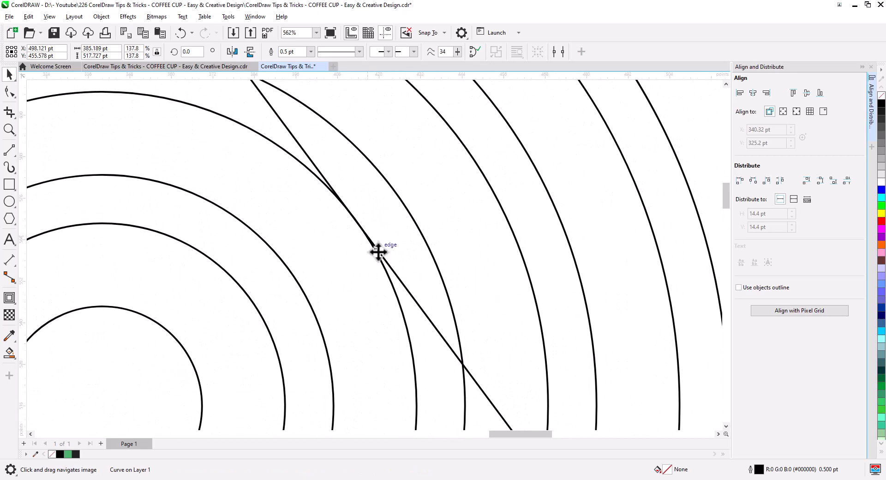
left_click(378, 250)
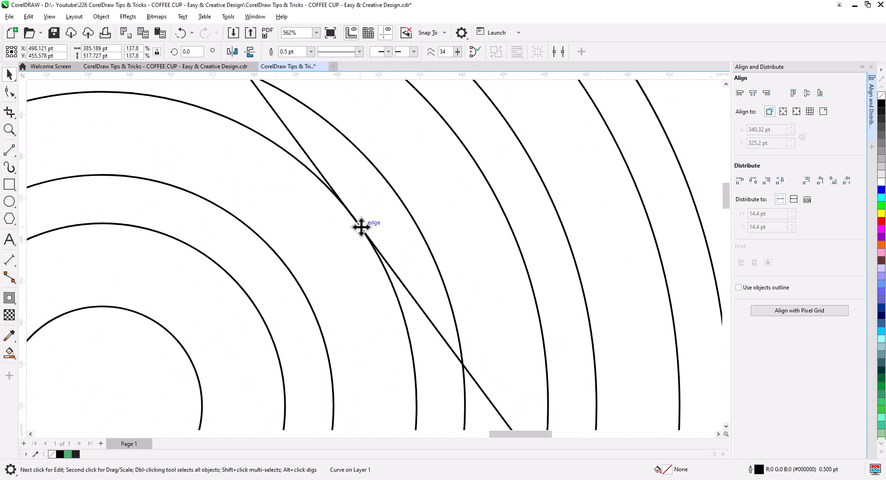
left_click_drag(360, 226, 400, 197)
left_click(434, 221)
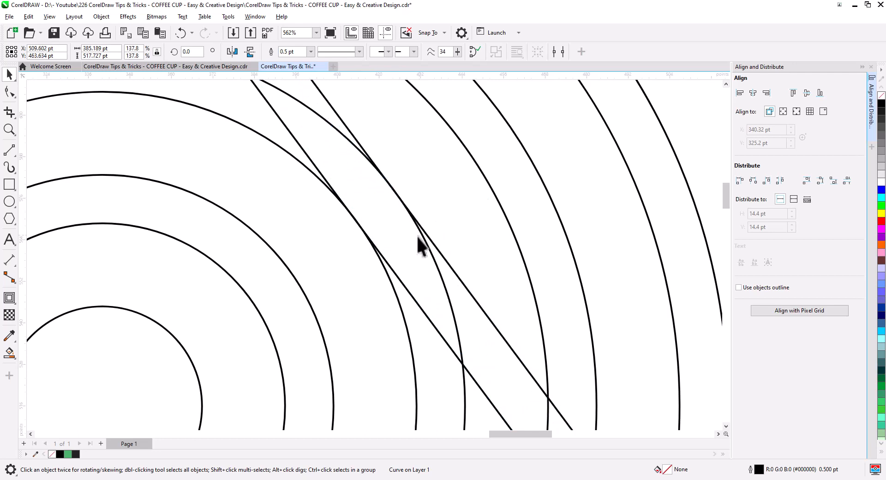
- Group the two parallel lines and place a copy of the pair inward against the second and third circles from the centre
scroll(390, 266, "down", 7)
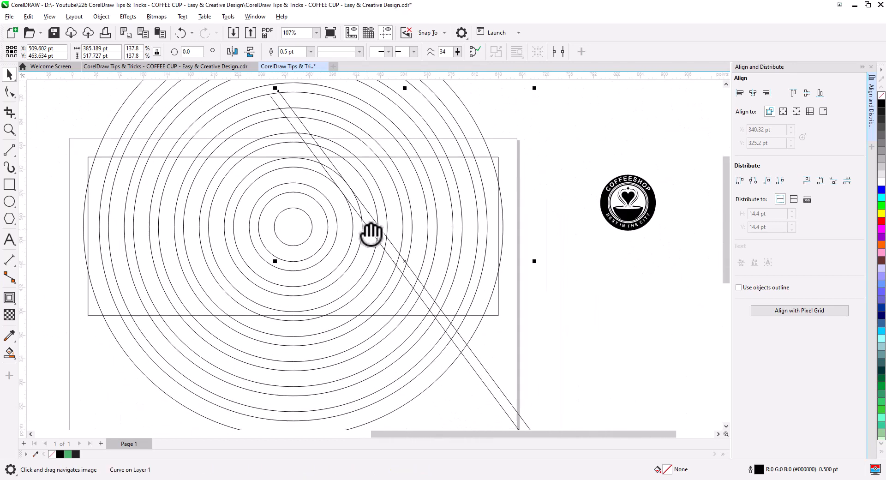
left_click(470, 359, "shift")
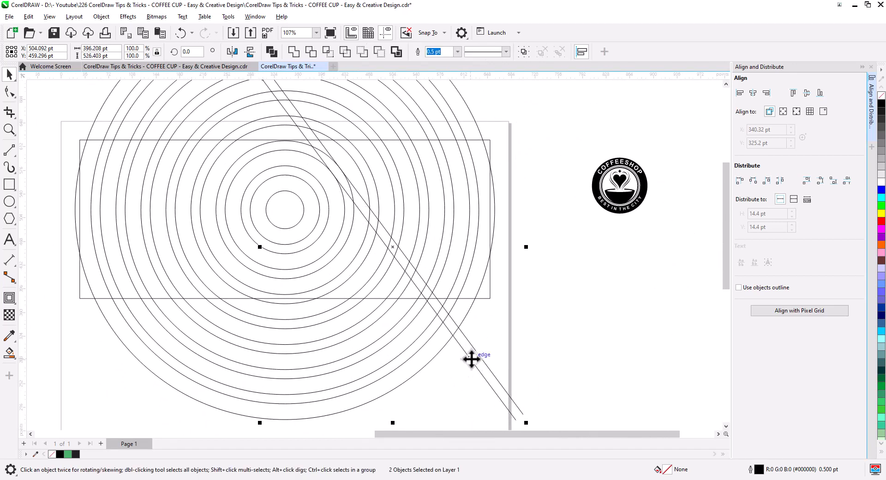
key("ctrl+g")
left_click_drag(420, 249, 539, 288)
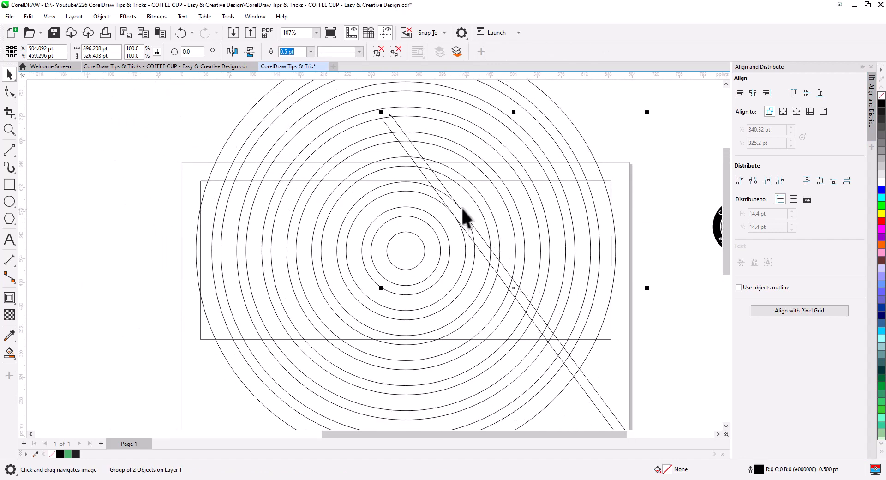
left_click_drag(461, 207, 441, 226)
left_click(476, 249)
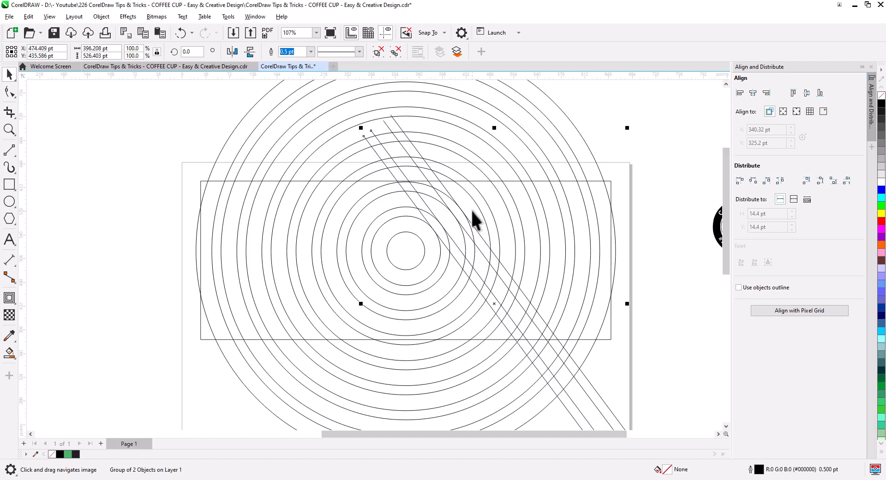
- Place a copy of the original line pair outward against the sixth and seventh circles from the centre
scroll(471, 209, "up", 3)
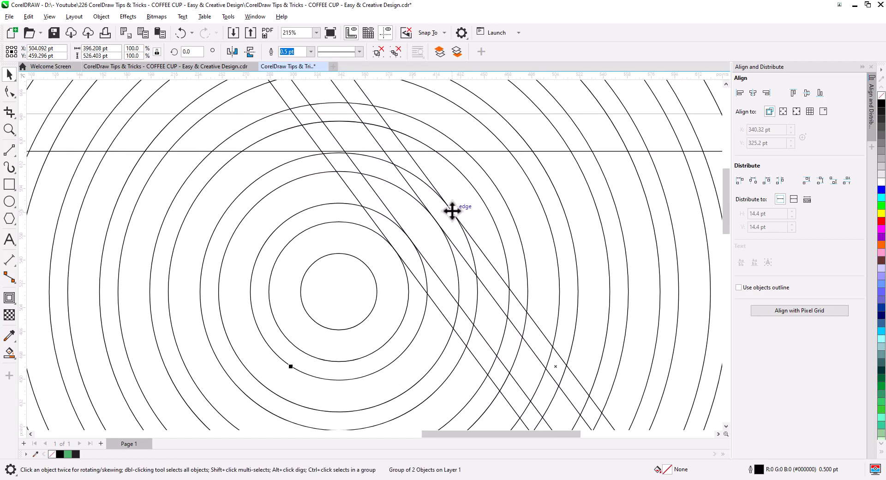
left_click(452, 211)
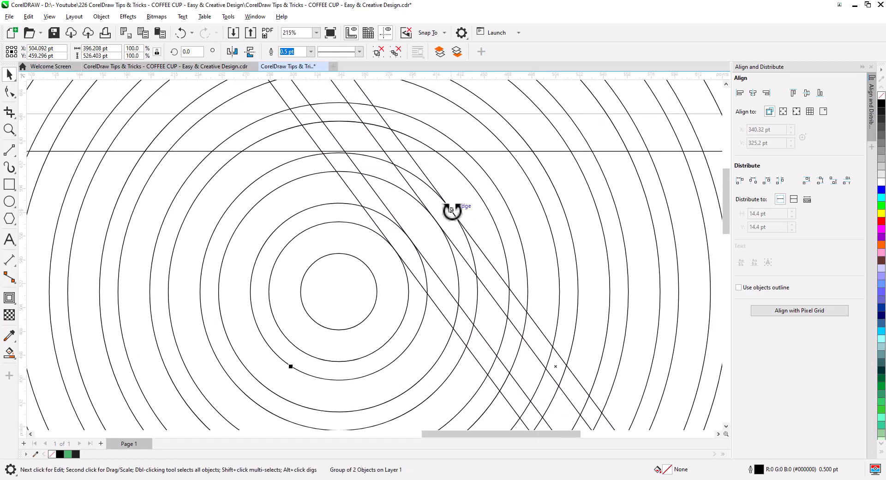
left_click_drag(452, 211, 492, 181)
left_click(522, 202)
- Repeat the outward duplication of the line pair five times to extend the parallel lines past the outermost ring
key("ctrl+d")
key("ctrl+d")
key("ctrl+d")
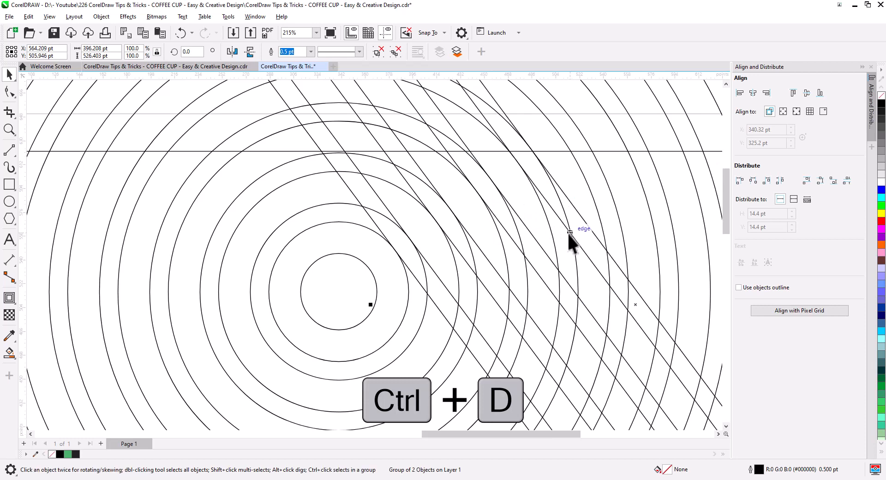
key("ctrl+d")
key("ctrl+d")
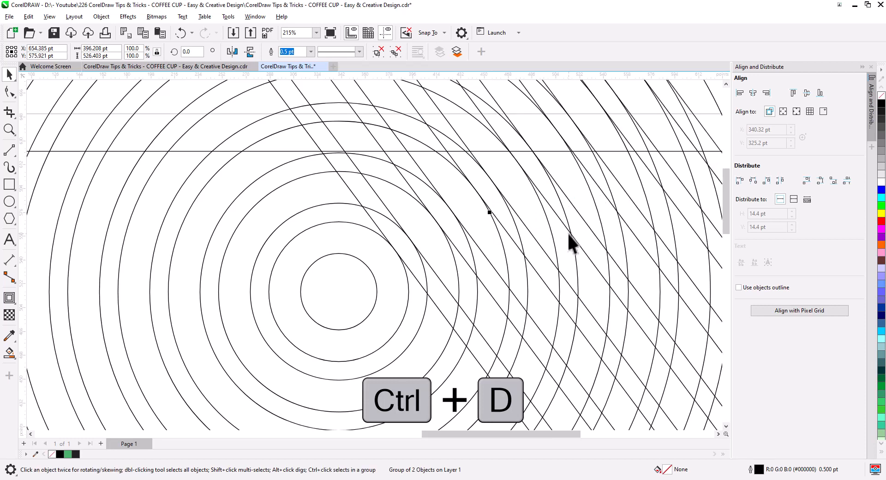
scroll(574, 218, "down", 2)
scroll(574, 218, "down", 3)
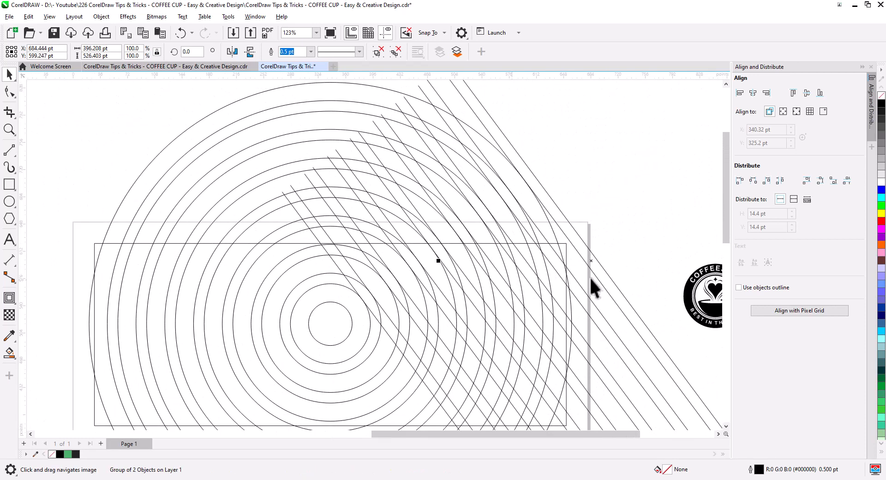
left_click(600, 269)
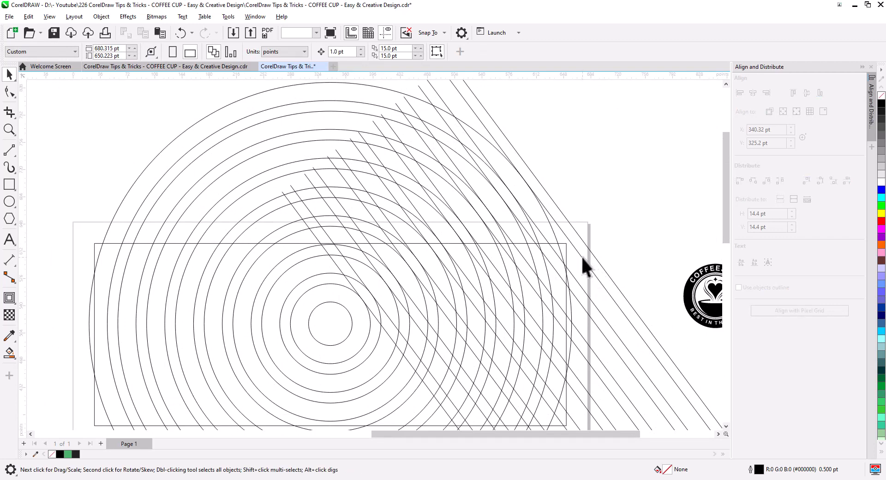
left_click_drag(363, 286, 370, 211)
scroll(389, 258, "up", 4)
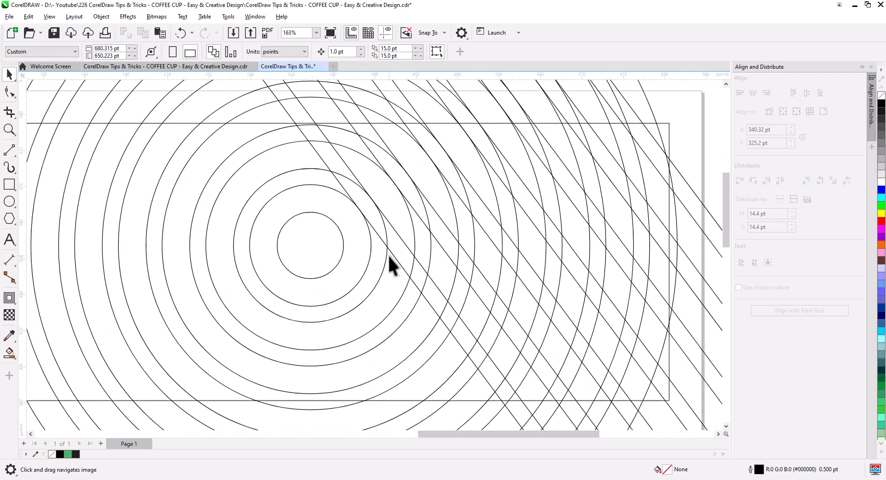
scroll(390, 257, "down", 2)
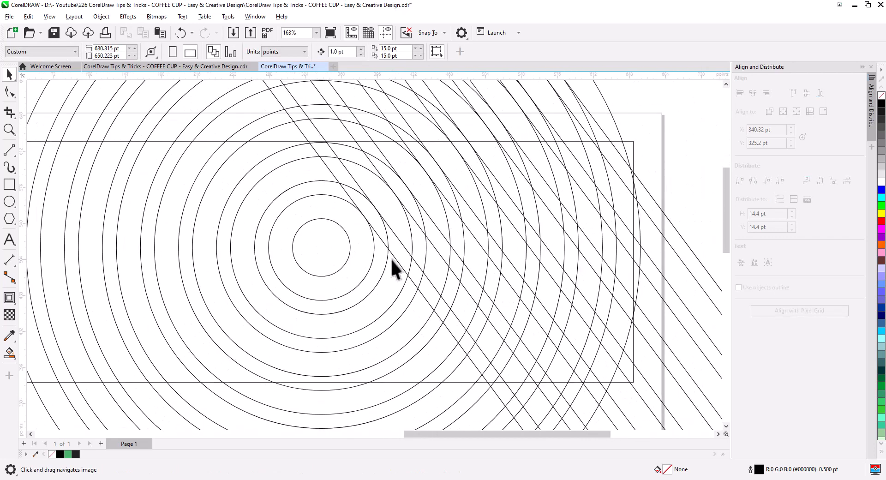
left_click_drag(392, 263, 375, 210)
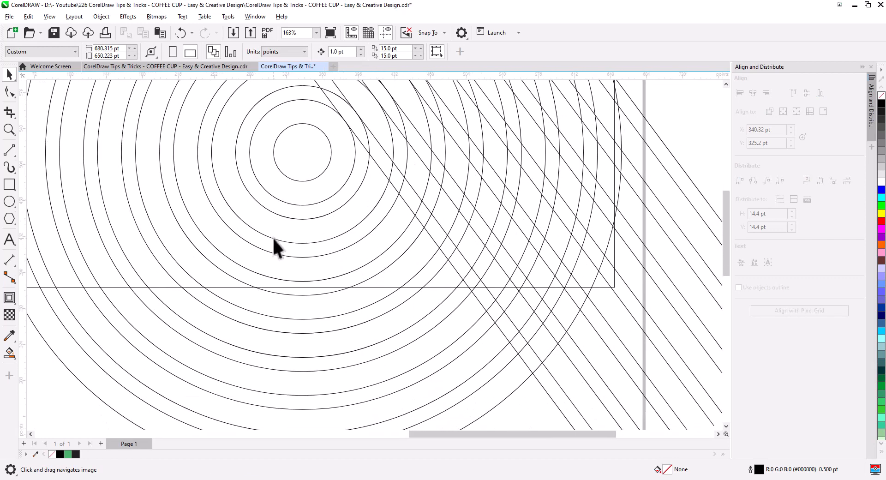
- Fill every segment between the innermost pair of diagonal lines green with Smart Fill, from the outermost circle up to the third circle
left_click(9, 353)
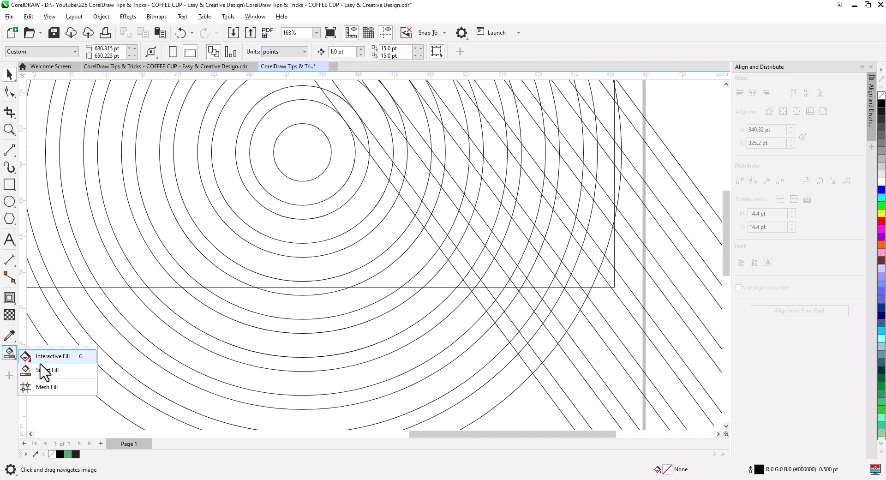
left_click(42, 370)
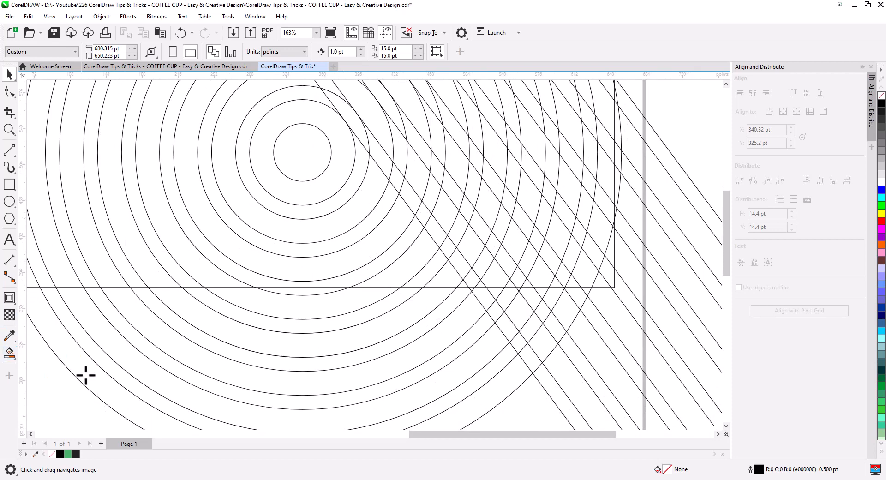
left_click(533, 363)
left_click(519, 343)
left_click(506, 324)
left_click(496, 311)
left_click(483, 296)
left_click(473, 279)
left_click(456, 257)
left_click(481, 284)
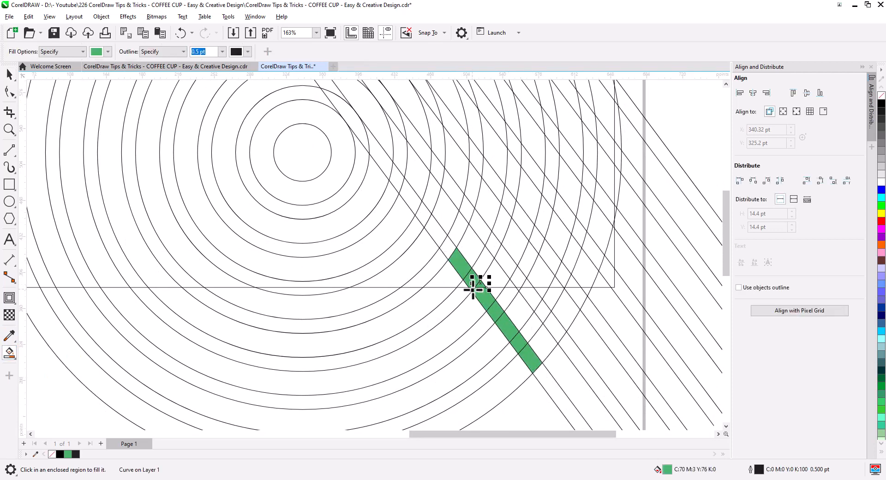
left_click(449, 253)
left_click(441, 241)
left_click(423, 215)
left_click(409, 197)
left_click(394, 176)
left_click(381, 158)
left_click(356, 123)
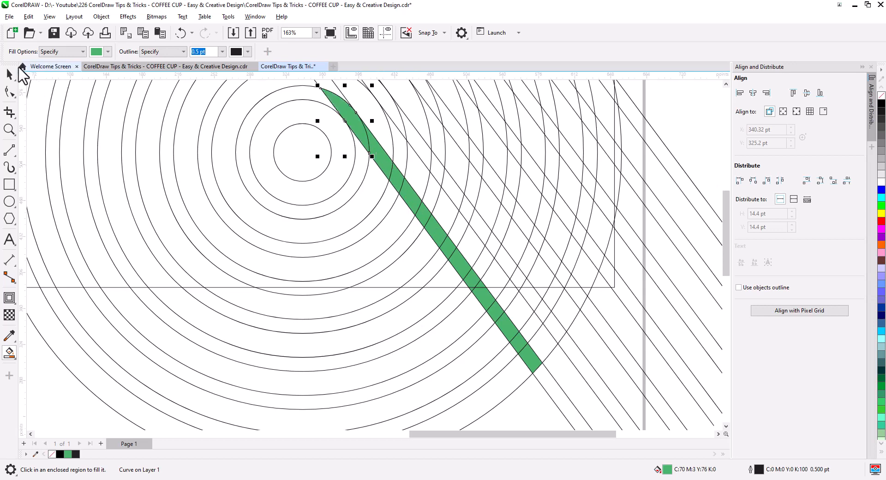
- Weld the selected green segments between the innermost line pair into one continuous stripe
left_click(10, 73)
scroll(295, 272, "down", 2)
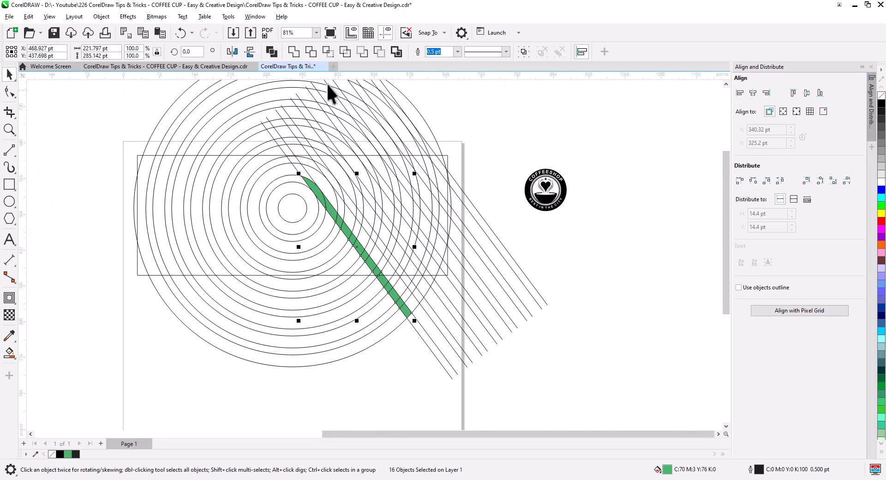
left_click(294, 52)
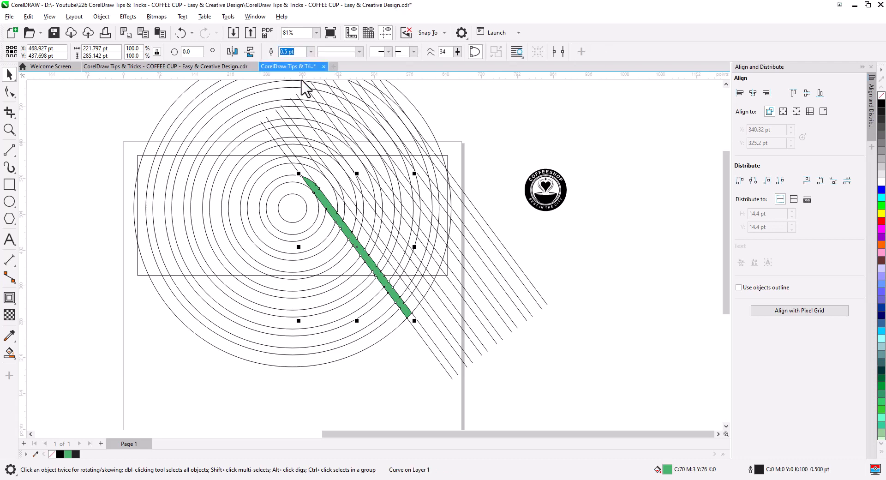
scroll(383, 284, "up", 2)
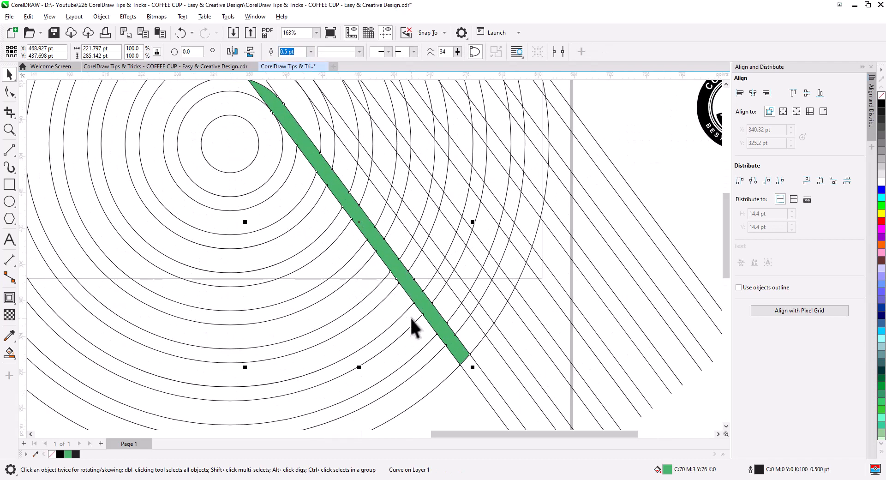
left_click_drag(447, 338, 479, 381)
scroll(475, 318, "down", 1)
left_click(479, 367)
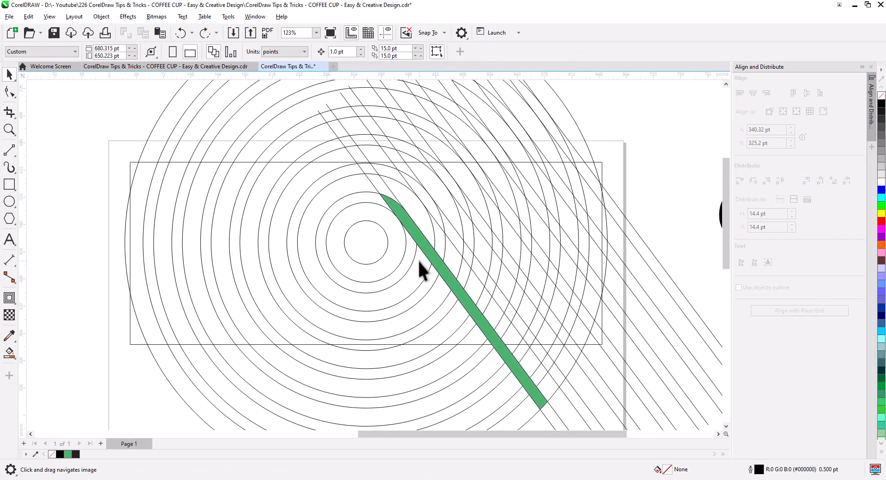
- Break apart the curve of the two innermost circles and delete the smallest circle
right_click(386, 252)
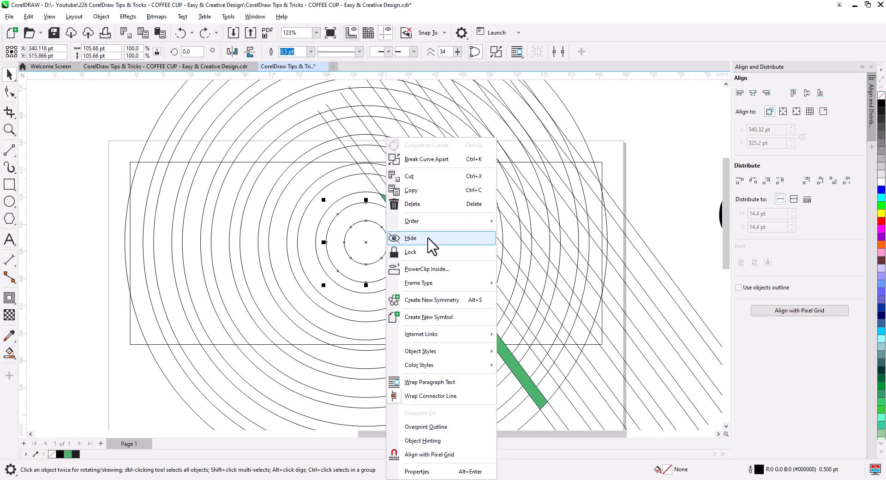
left_click(446, 164)
left_click(396, 237)
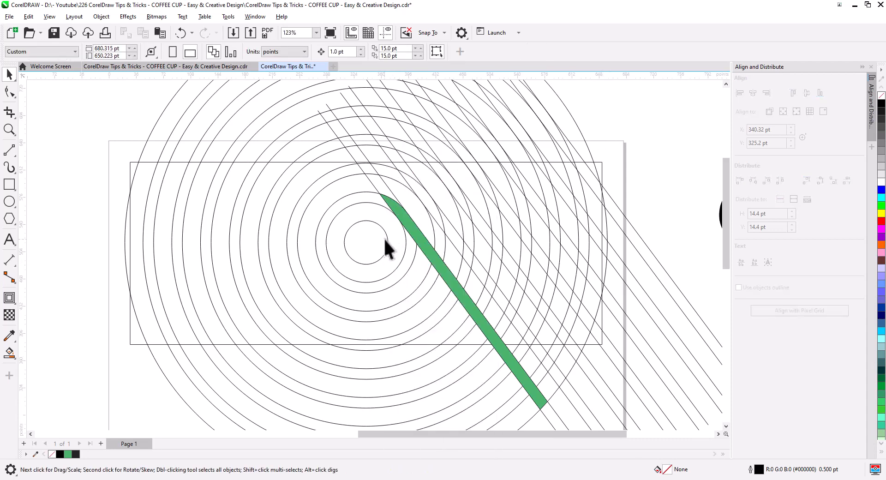
left_click(394, 257)
- Place a copy of the green stripe outward on the next pair of diagonal lines and save the document
left_click(393, 217)
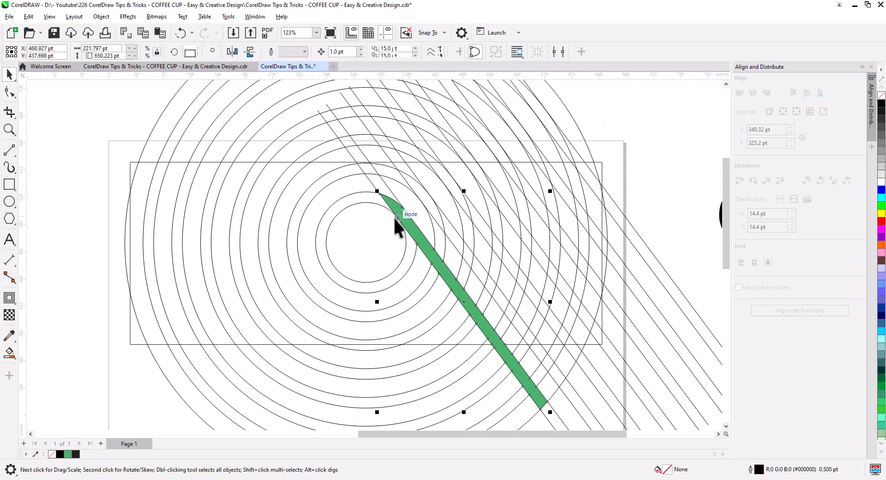
left_click_drag(380, 196, 397, 173)
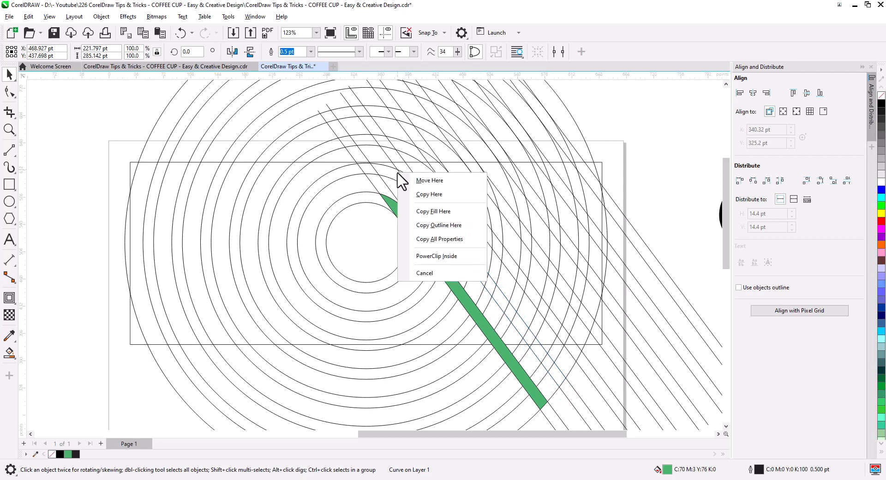
left_click(425, 194)
key("ctrl+d")
key("ctrl+s")
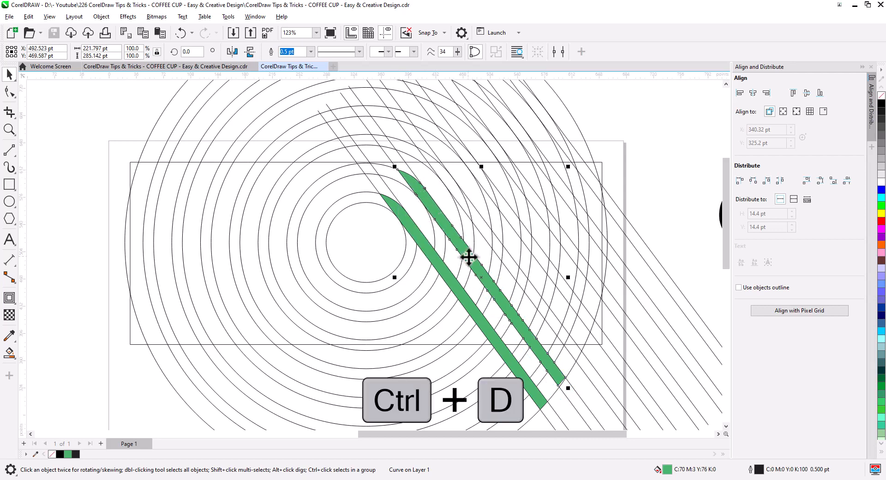
- Repeat the outward duplication of the green stripe five times to make seven parallel stripes
key("ctrl+d")
key("ctrl+d")
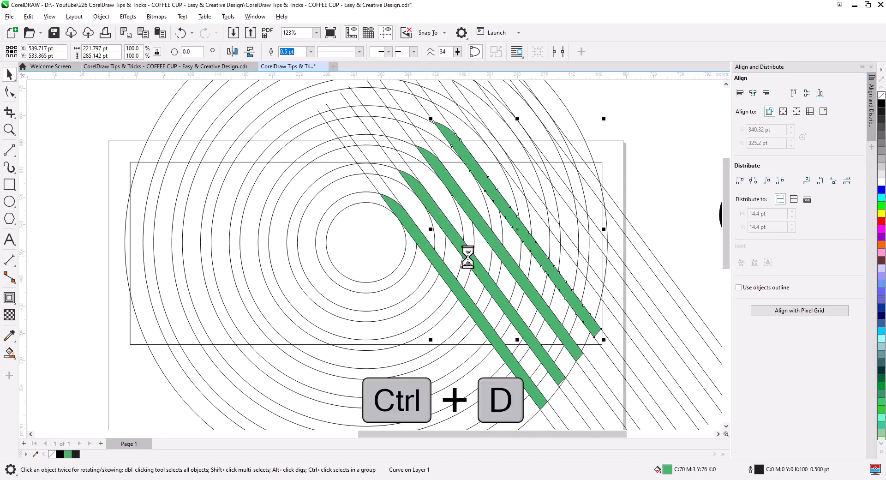
key("ctrl+d")
key("ctrl+d")
key("ctrl+d")
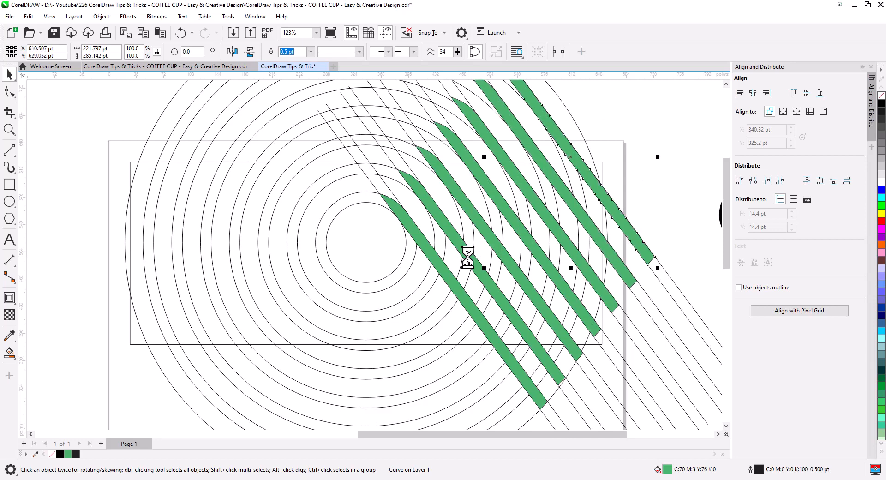
- Shift the middle green stripes slightly so that their curved tips line up with the circles
scroll(464, 157, "up", 5)
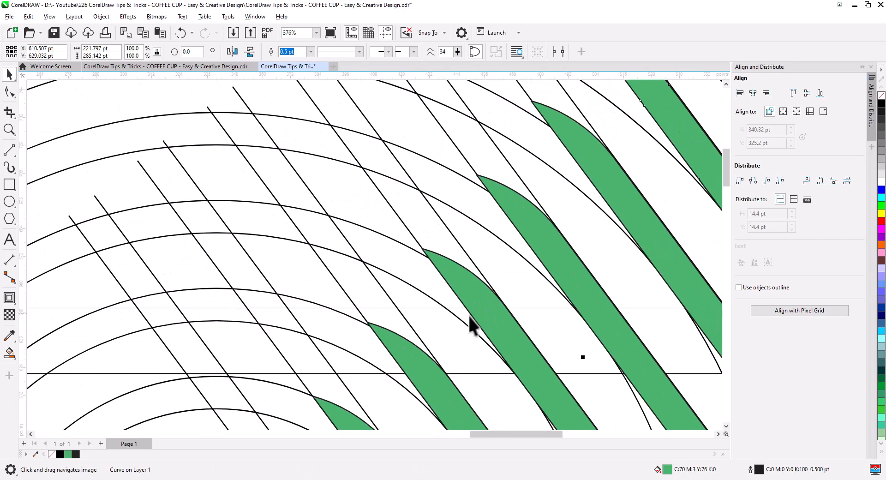
left_click_drag(375, 330, 457, 262)
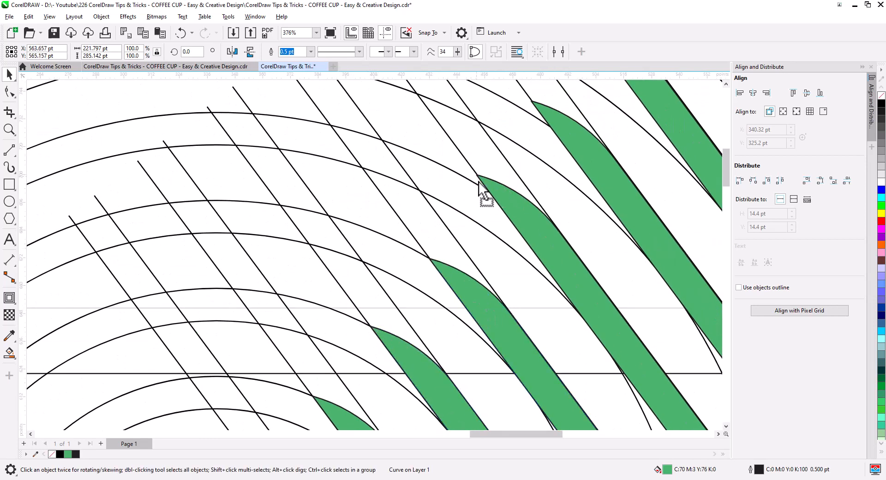
left_click_drag(479, 189, 562, 117)
- Delete all the grouped pairs of diagonal construction lines, keeping only the green stripes
scroll(351, 329, "down", 11)
left_click(458, 340)
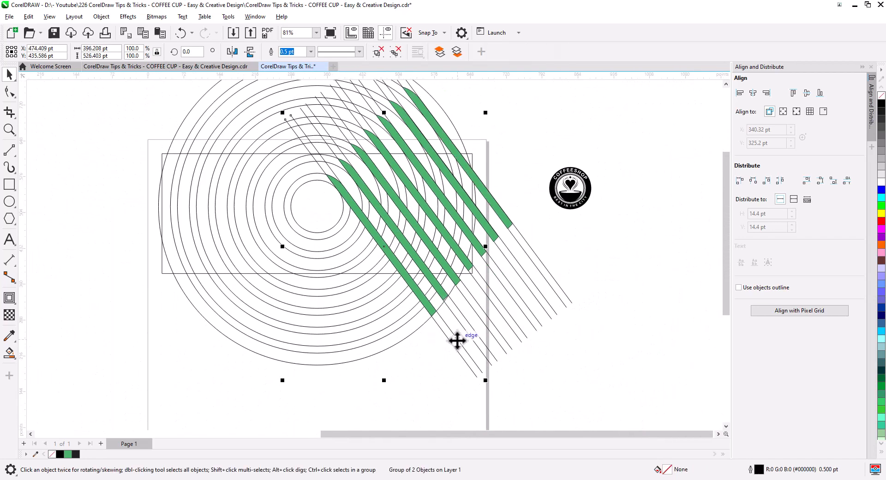
key("Delete")
left_click(489, 351)
key("Delete")
left_click(513, 349)
key("Delete")
left_click(524, 333)
key("Delete")
left_click(531, 322)
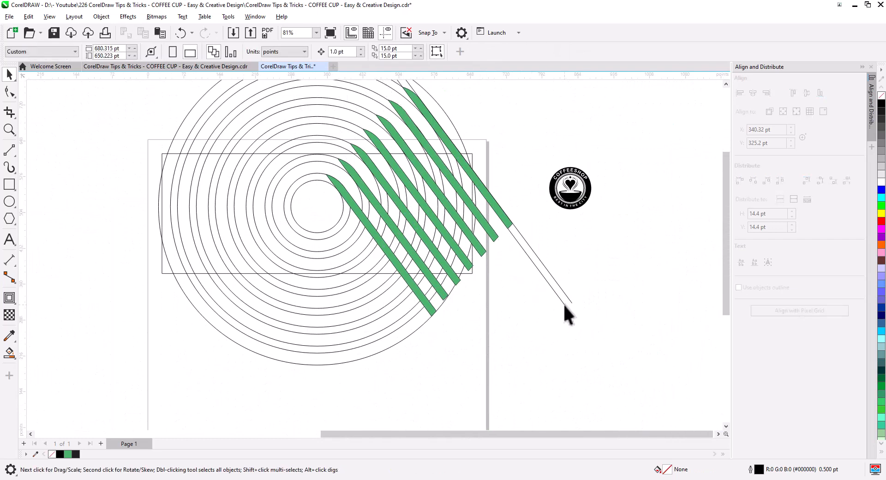
key("Delete")
- Smart-fill the ring between the second and third circles and the segments between the first two stripes down to the rectangle's lower edge
scroll(382, 277, "up", 4)
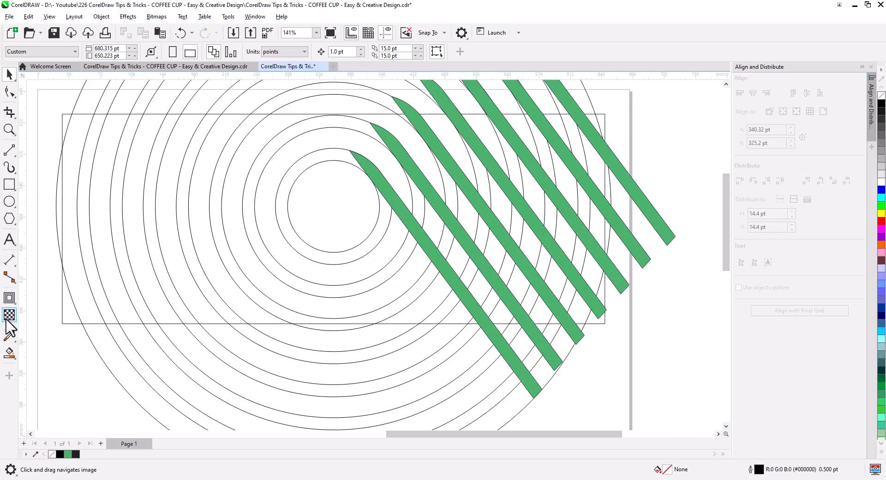
left_click(10, 352)
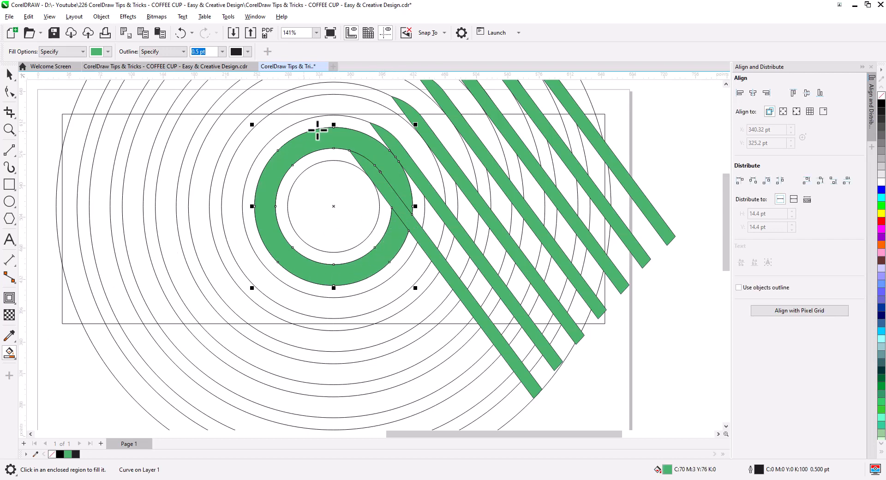
left_click(441, 230)
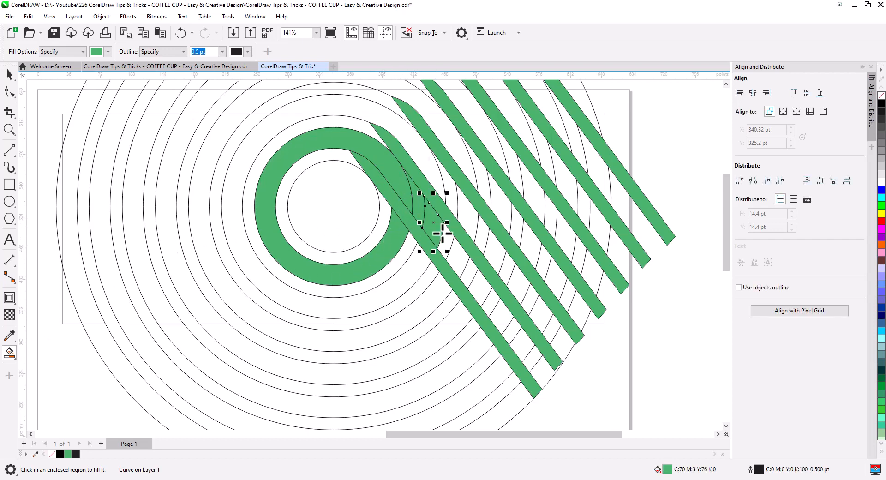
left_click(446, 247)
left_click(458, 261)
left_click(469, 278)
left_click(480, 289)
left_click(490, 301)
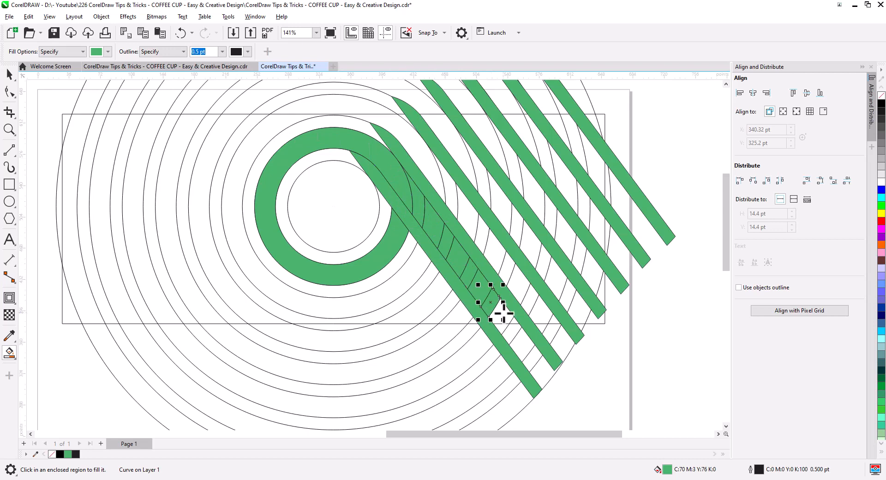
left_click(503, 313)
left_click(514, 321)
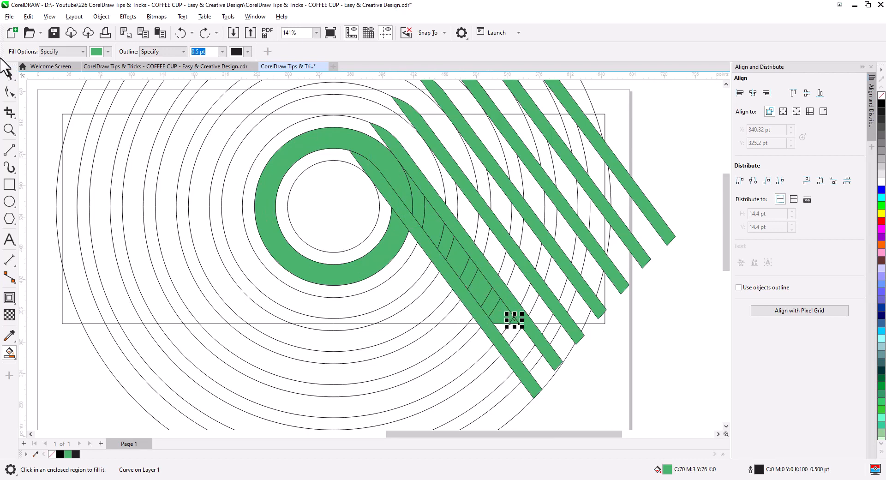
- Weld the filled ring and the segments between the first two stripes into one shape and fill it red
left_click(11, 78)
left_click(577, 385)
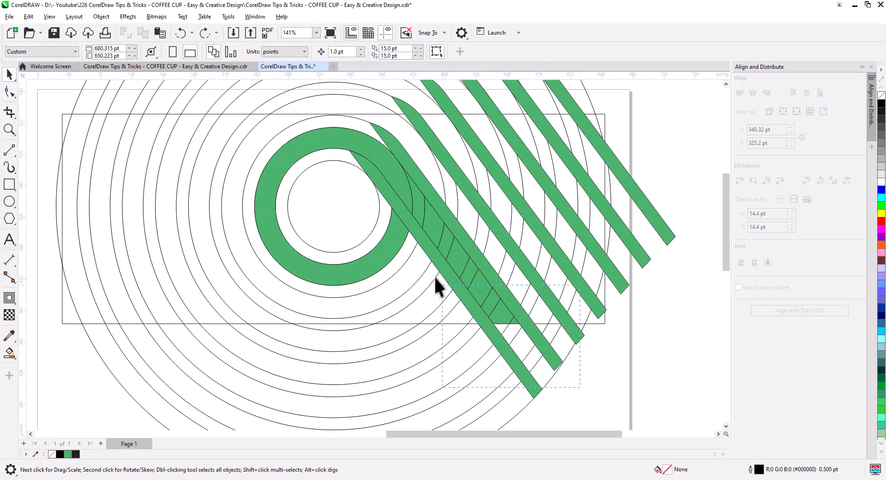
left_click_drag(381, 156, 382, 158)
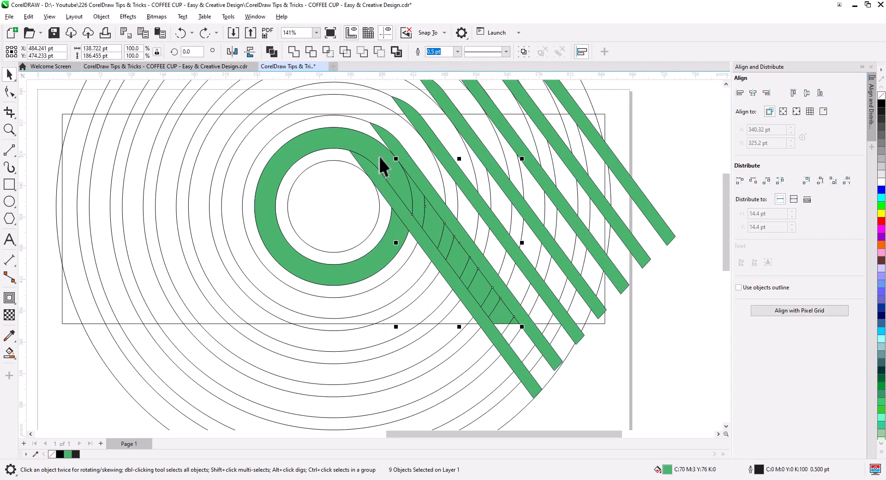
left_click(395, 182, "shift")
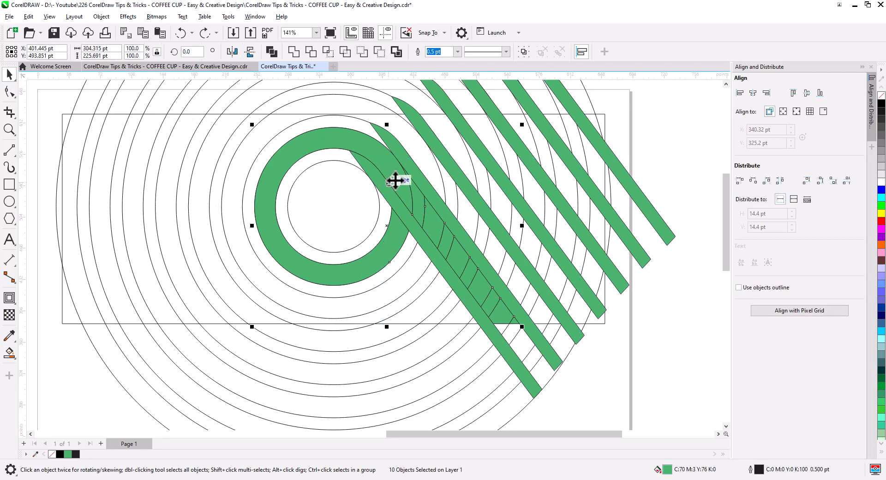
left_click(294, 50)
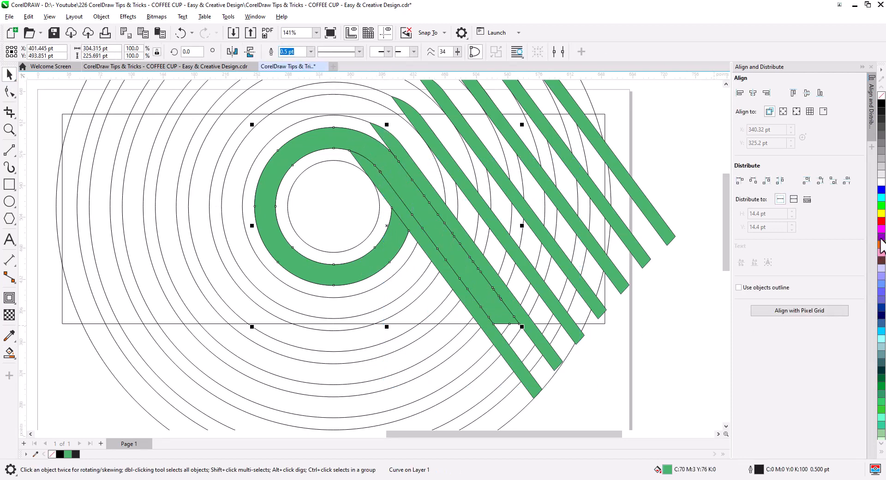
left_click(881, 221)
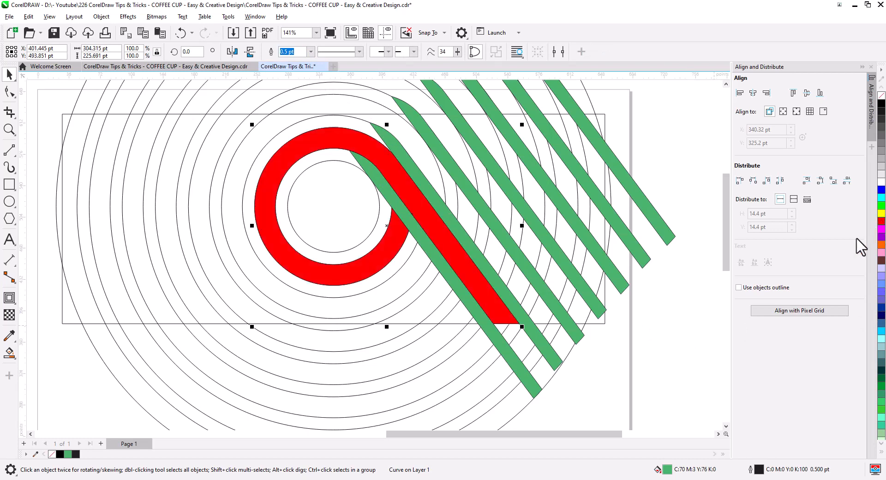
left_click(652, 370)
- Smart-fill the ring between the fourth and fifth circles and the segments between the second and third stripes inside the rectangle
scroll(423, 259, "down", 2)
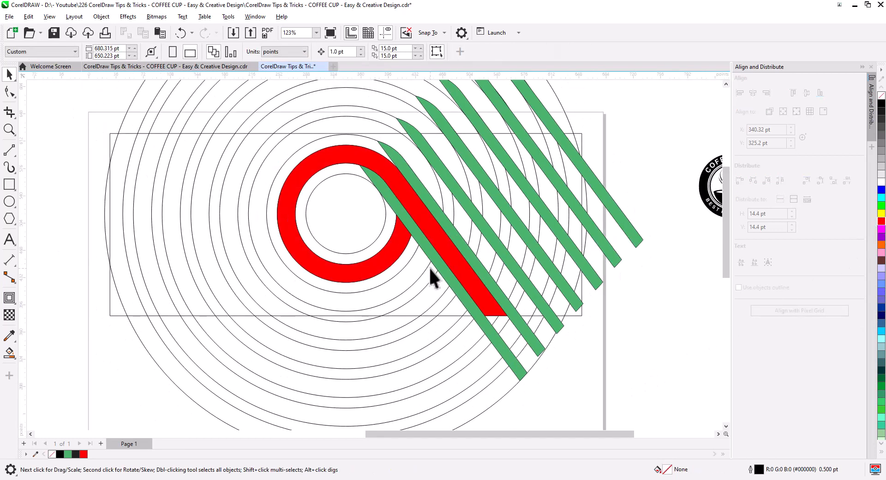
left_click(9, 352)
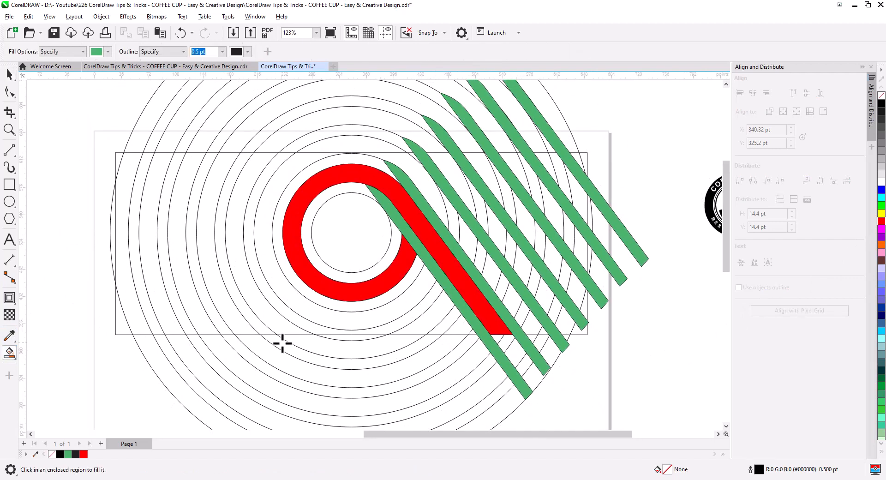
left_click(420, 294)
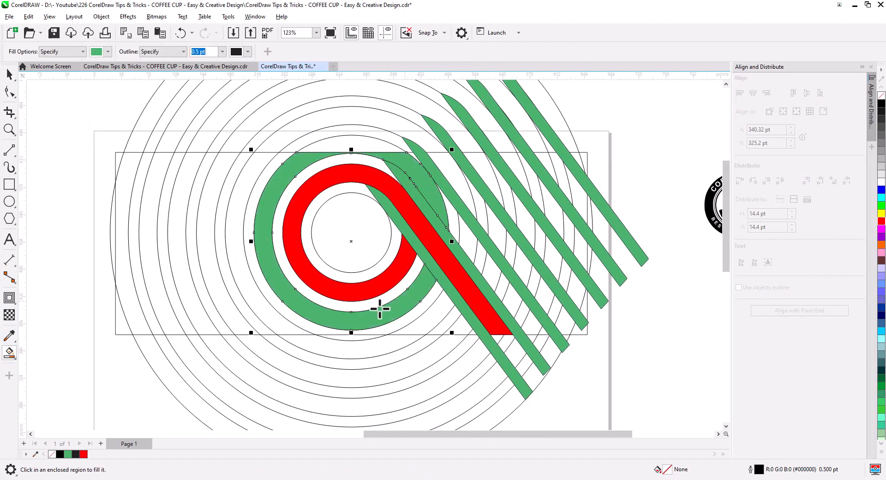
left_click(450, 216)
left_click(467, 240)
left_click(480, 258)
left_click(492, 273)
left_click(504, 290)
left_click(514, 303)
left_click(532, 327)
- Weld the second filled ring and the segments between the second and third stripes into one shape and fill it red
key("space")
left_click_drag(587, 369, 245, 138)
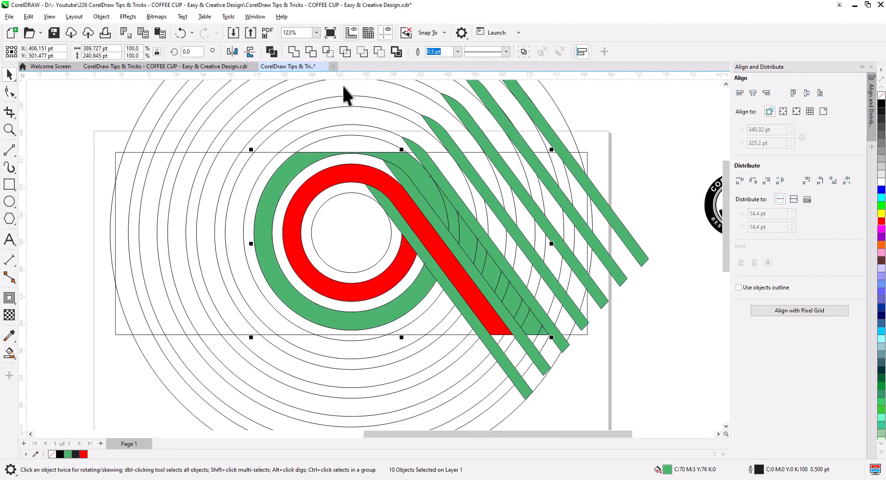
left_click(291, 50)
left_click(880, 221)
left_click(644, 349)
- Smart-fill the ring parts between the sixth and seventh circles and the segments between the third and fourth stripes inside the rectangle
left_click(9, 353)
left_click(424, 317)
left_click(263, 299)
left_click(442, 167)
left_click(478, 205)
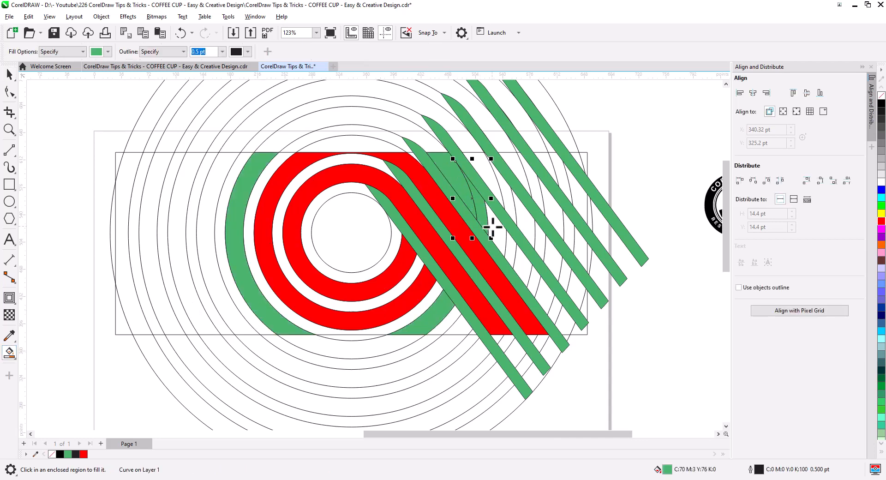
left_click(495, 231)
left_click(511, 251)
left_click(521, 268)
scroll(584, 336, "up", 3)
left_click_drag(575, 318, 593, 332)
left_click(9, 354)
left_click(559, 319)
- Weld the third ring's parts and the segments between the third and fourth stripes into one shape and fill it red
key("space")
scroll(485, 361, "down", 5)
left_click_drag(529, 369, 384, 211)
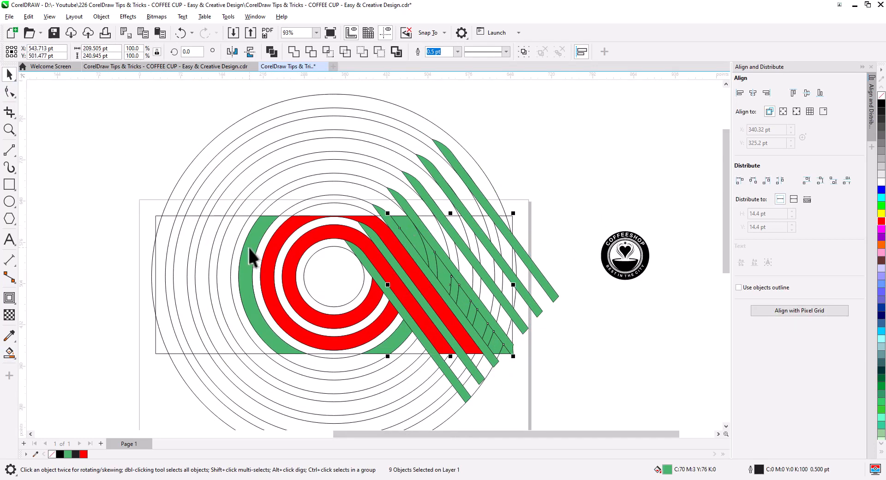
left_click(249, 251, "shift")
left_click(387, 348, "shift")
left_click(293, 52)
left_click(508, 347, "shift")
left_click(309, 52)
left_click(880, 221)
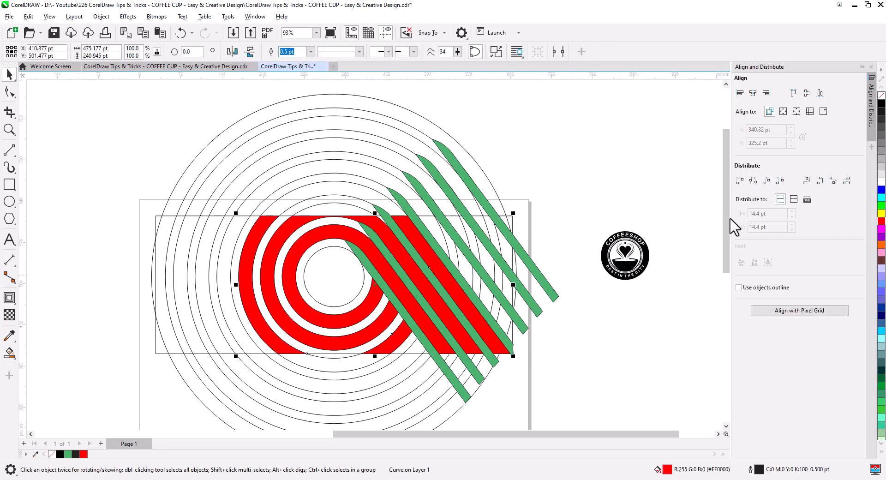
- Delete the first two green diagonal stripes separating the red bands
left_click(577, 212)
left_click(455, 350)
left_click(457, 386, "shift")
key("Delete")
scroll(335, 249, "up", 1)
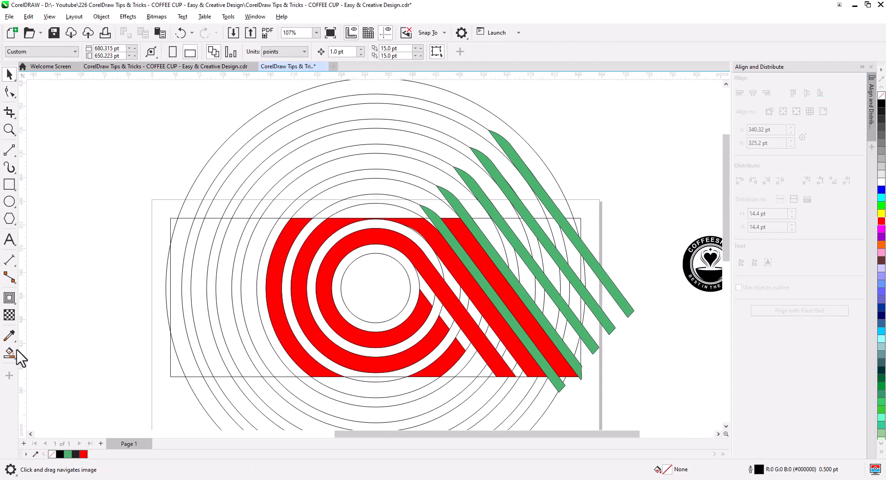
- Smart-fill the remaining alternate outer ring parts inside the rectangle beside the red rings
left_click(9, 353)
left_click(269, 352)
left_click(213, 354)
left_click(188, 354)
- Smart-fill all remaining segments between the diagonal stripes, out to the rectangle's upper-right corner
left_click(422, 217)
left_click(440, 245)
left_click(455, 265)
left_click(473, 290)
left_click(485, 305)
left_click(496, 319)
left_click(507, 342)
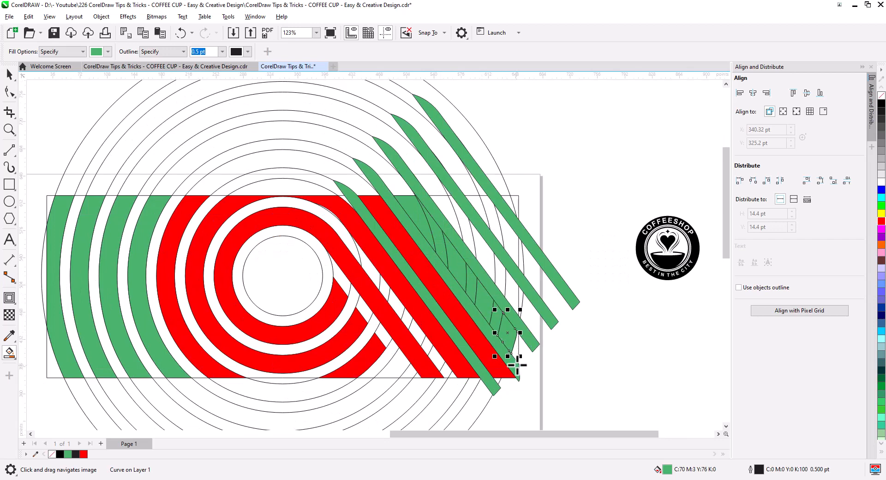
left_click(516, 360)
left_click(495, 225)
left_click(508, 206)
left_click(9, 74)
left_click(154, 171)
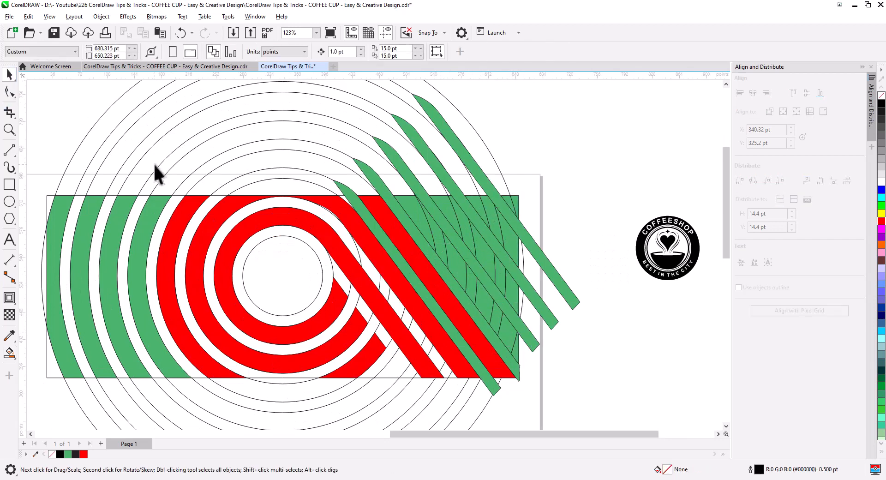
- Delete the remaining diagonal separator stripes so only the filled bands stay inside the rectangle
scroll(328, 205, "down", 1)
left_click(540, 285)
left_click(523, 304, "shift")
key("Delete")
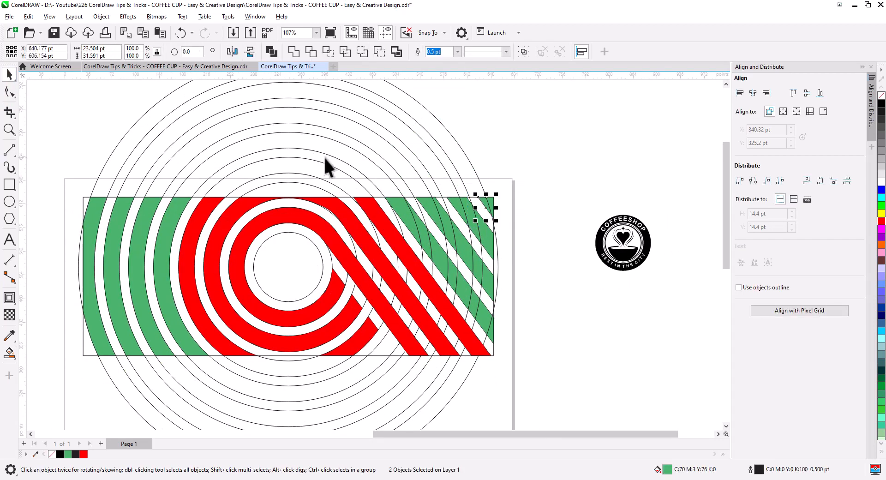
- Delete the construction circles around the bands, keeping the innermost circle and the rectangle
left_click(460, 147)
key("Delete")
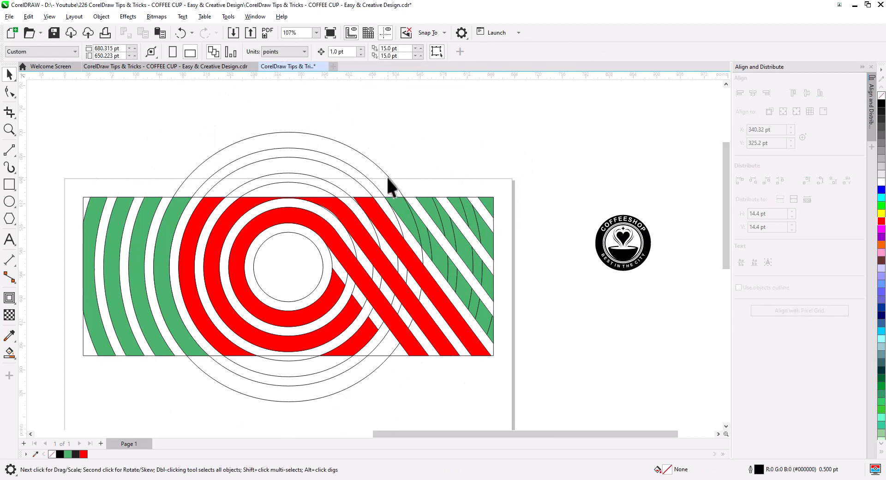
left_click(315, 186)
key("Delete")
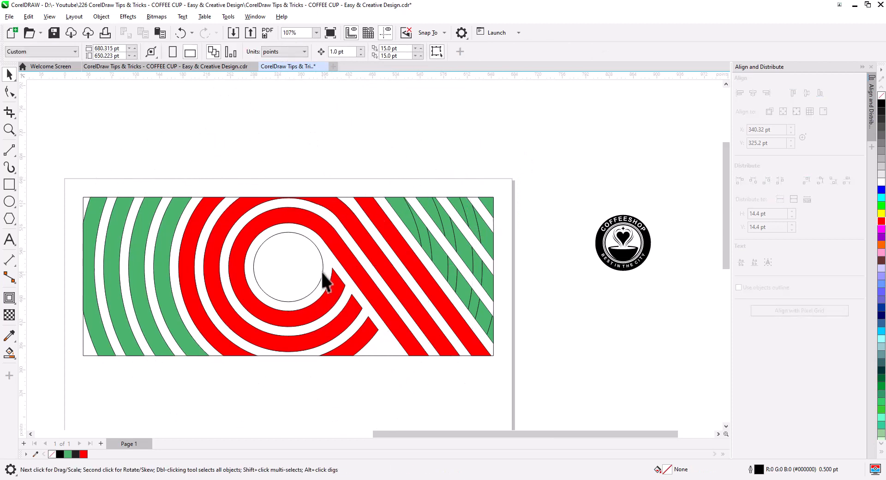
- Weld the segments of each of the two green diagonal bands next to the rectangle's upper-right corner piece
left_click(459, 204)
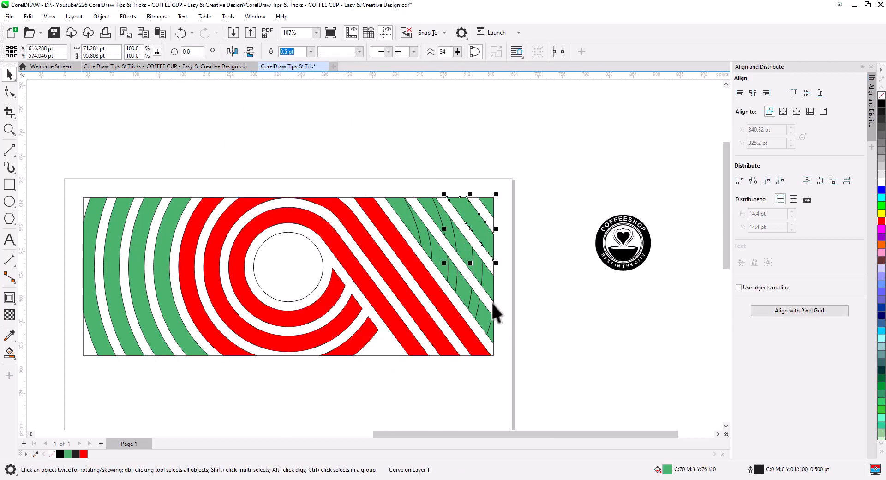
left_click(431, 210)
left_click(463, 241, "shift")
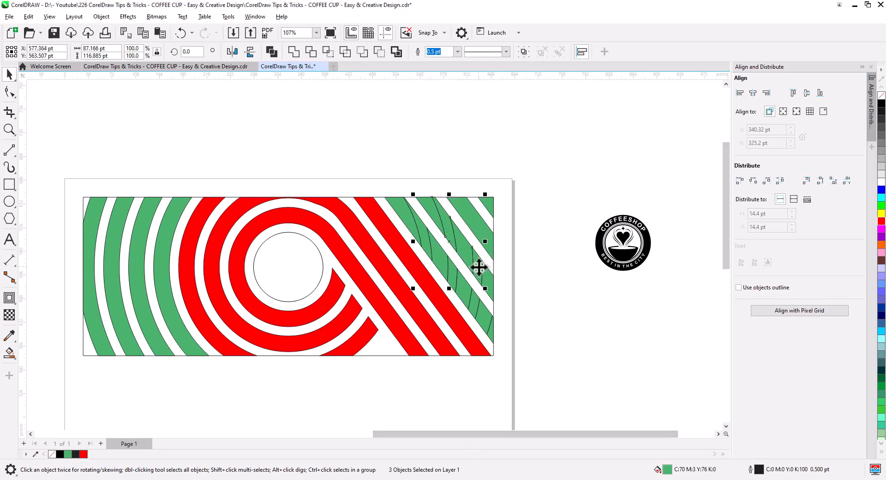
left_click(478, 268, "shift")
left_click(296, 51)
- Weld the segments of the longest green diagonal band, next to the red bands, into one shape
left_click(408, 220)
left_click(444, 265, "shift")
left_click(462, 292, "shift")
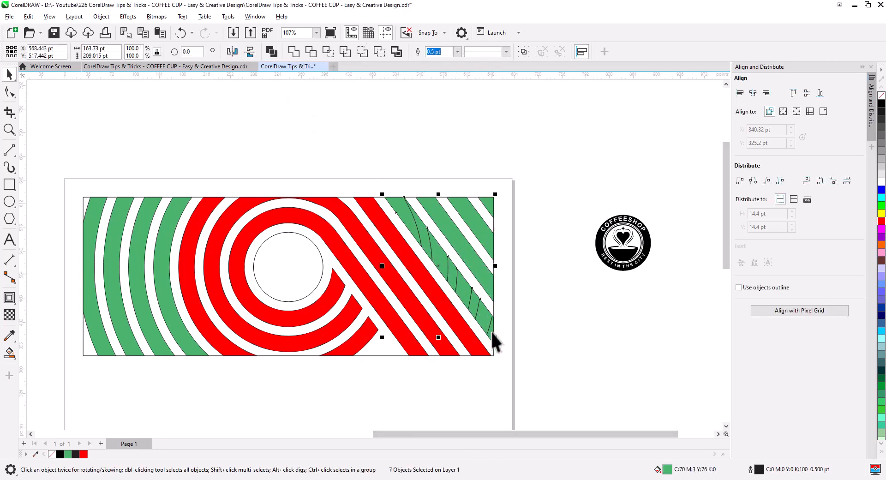
left_click(293, 51)
left_click(438, 187)
- Combine the longest green diagonal band and the adjacent green ring part with the outer red shape
left_click(461, 287)
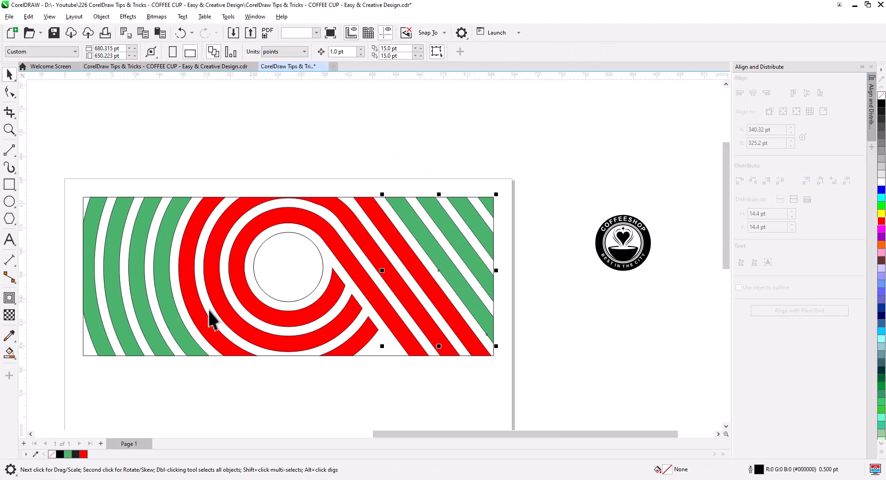
left_click(168, 313, "shift")
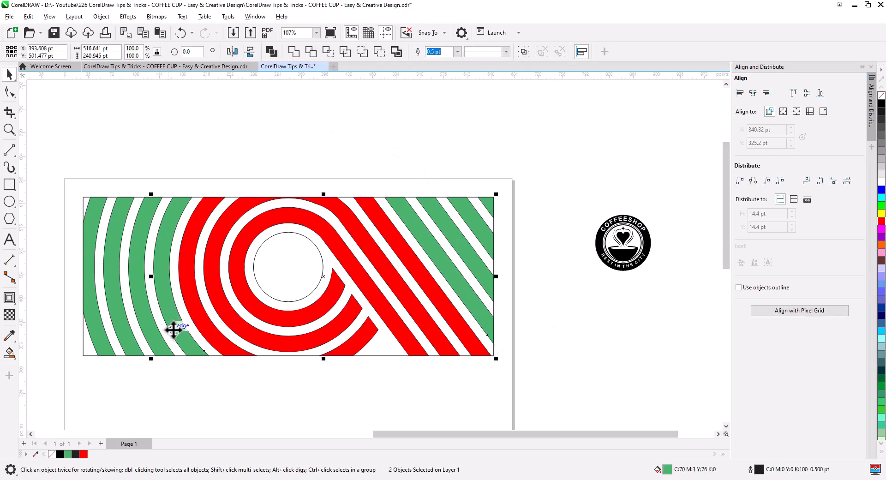
left_click(207, 326, "shift")
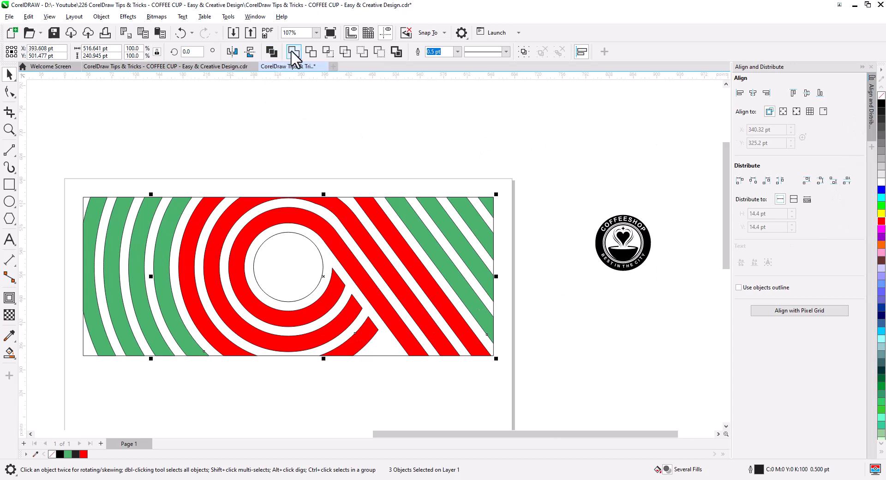
left_click(272, 50)
left_click(333, 126)
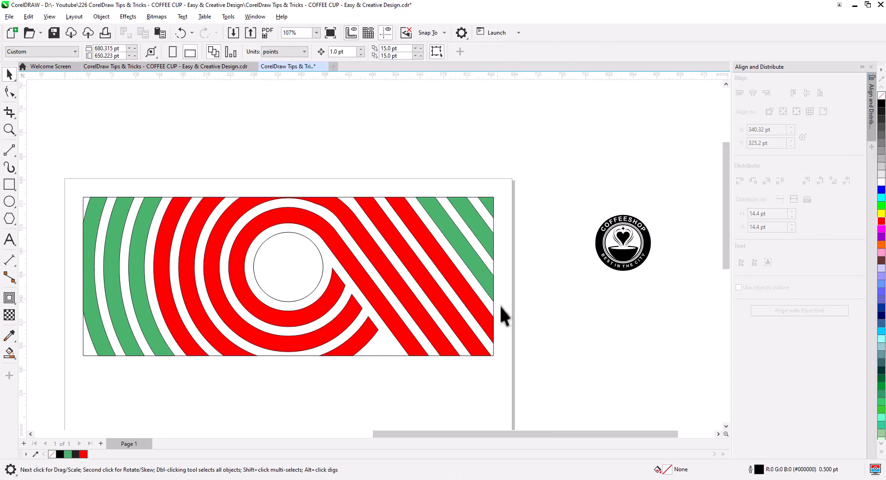
- Combine the remaining green ring parts and diagonal bands with the outer red shape and fill the result bright green
left_click_drag(556, 363, 400, 158)
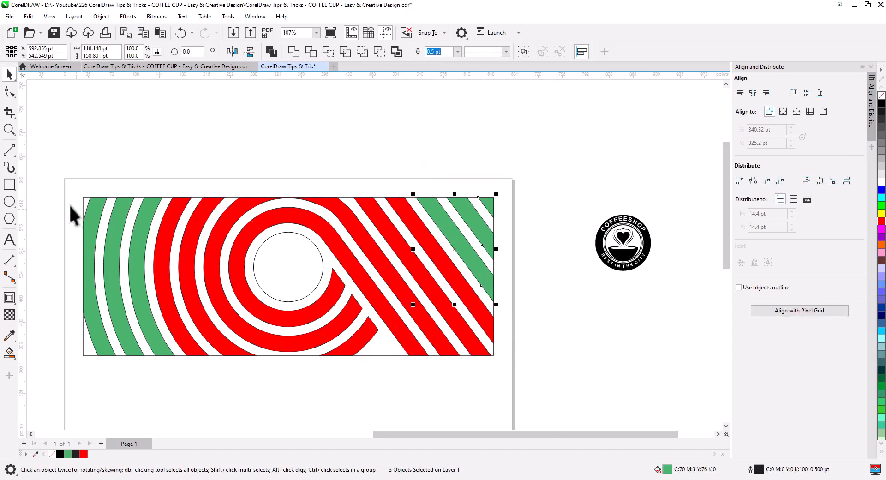
left_click_drag(181, 384, 181, 384)
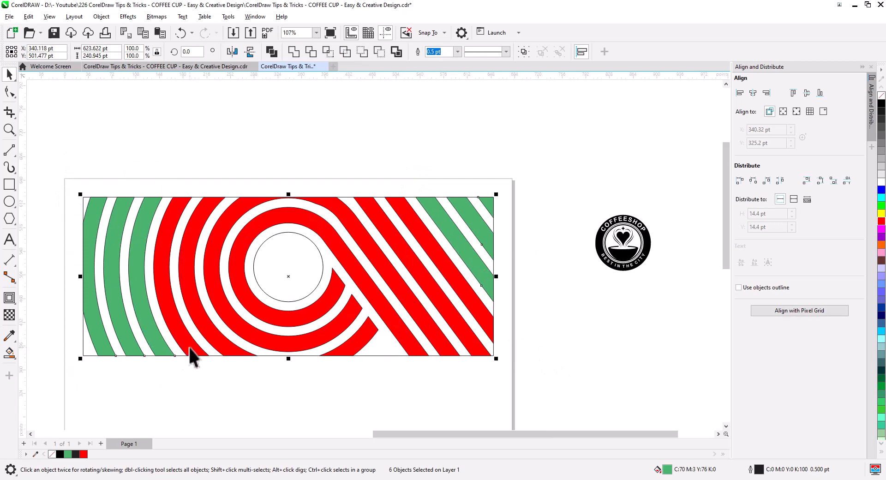
left_click(270, 48)
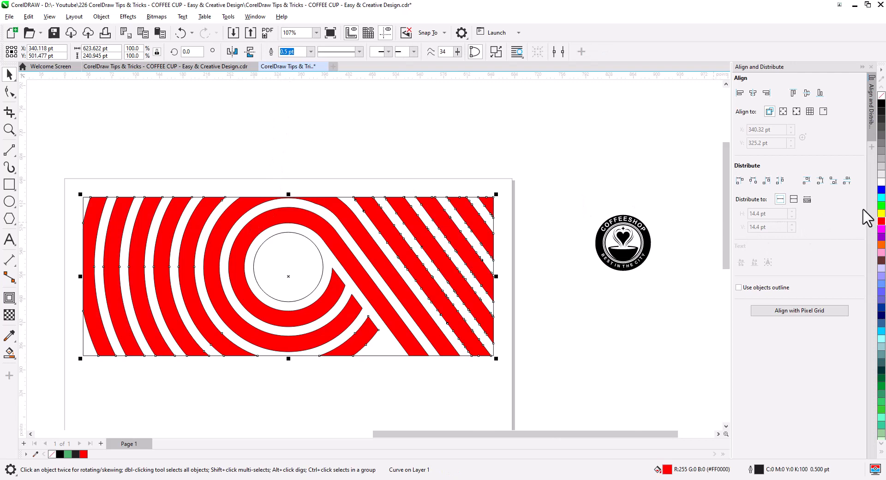
left_click(880, 205)
left_click(621, 168)
- Combine the two inner red ring-and-band shapes with the green shape into one green object
left_click(413, 306)
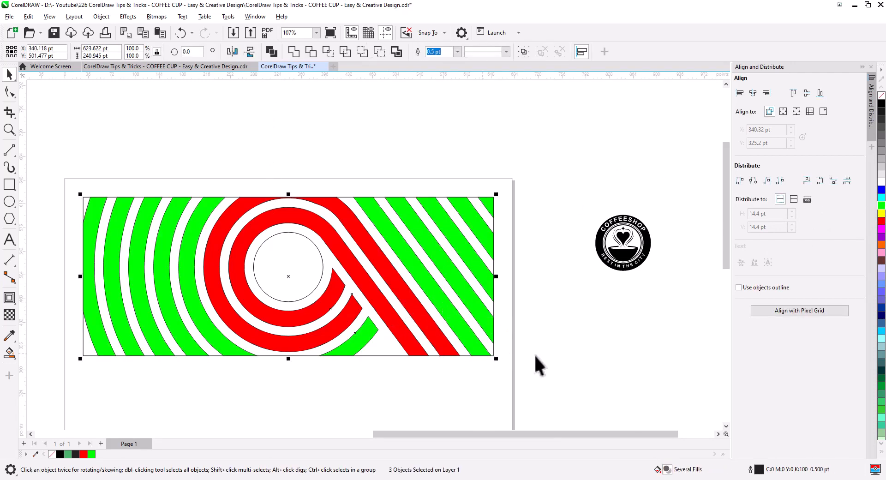
left_click(428, 349)
left_click(428, 351)
left_click(471, 337, "shift")
left_click(354, 123)
- Combine the unfilled innermost circle with the green ring-and-band shape
left_click(312, 253)
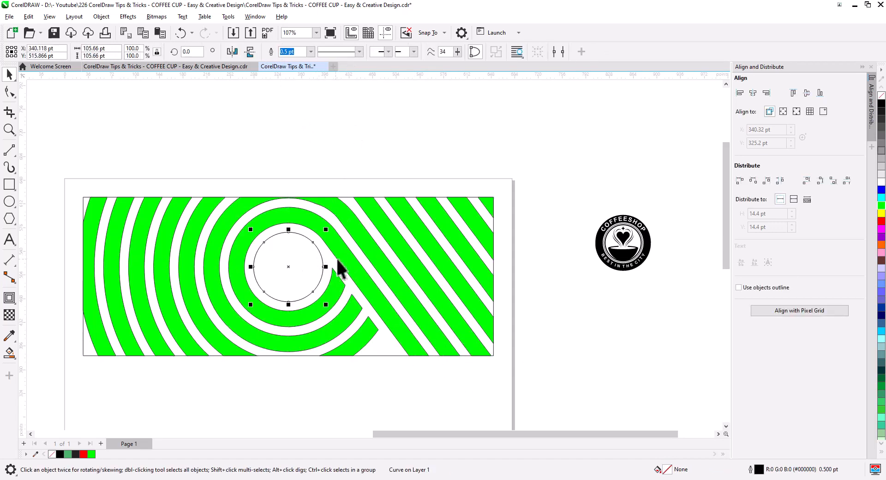
left_click(341, 261, "shift")
left_click(271, 51)
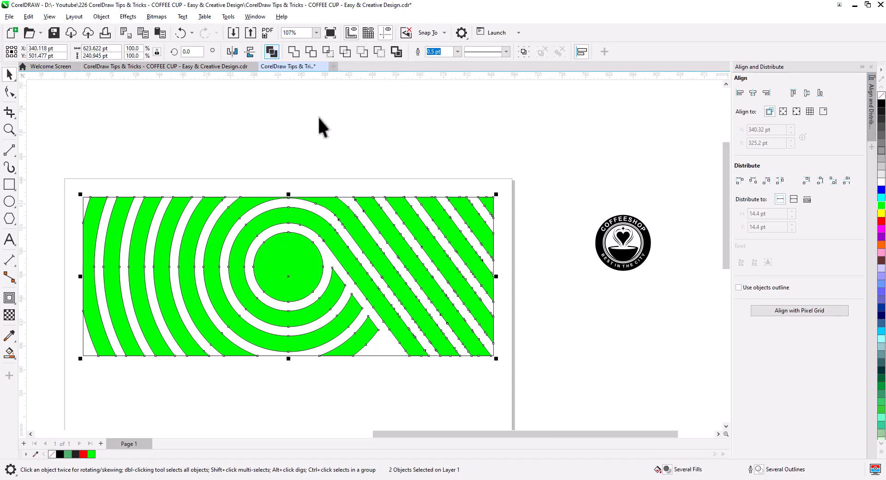
left_click(326, 182)
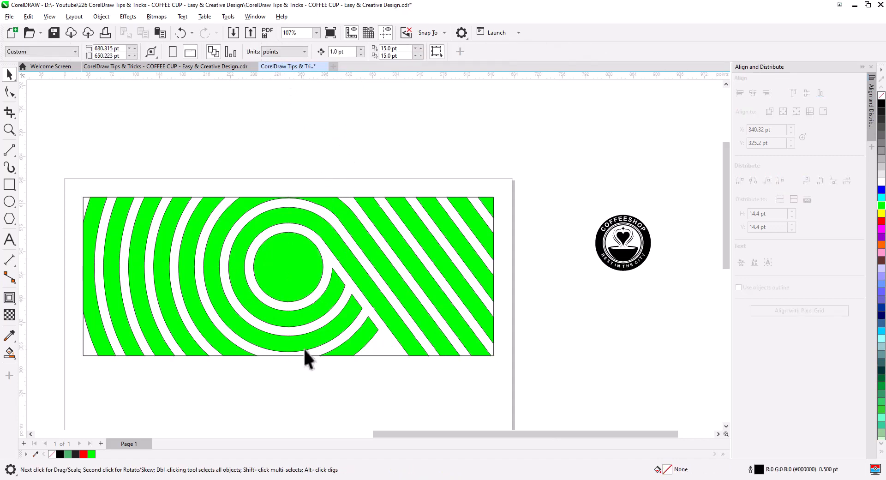
- Fill the background rectangle with 80% Black
left_click(386, 354)
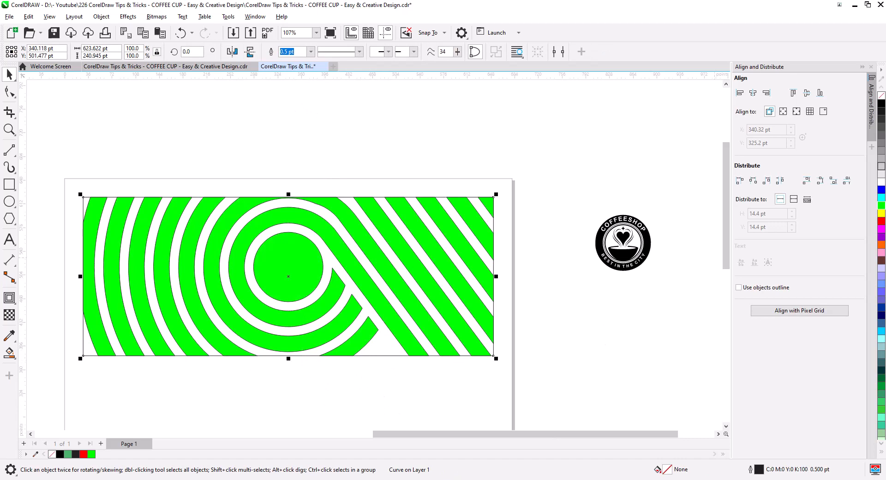
left_click(881, 105)
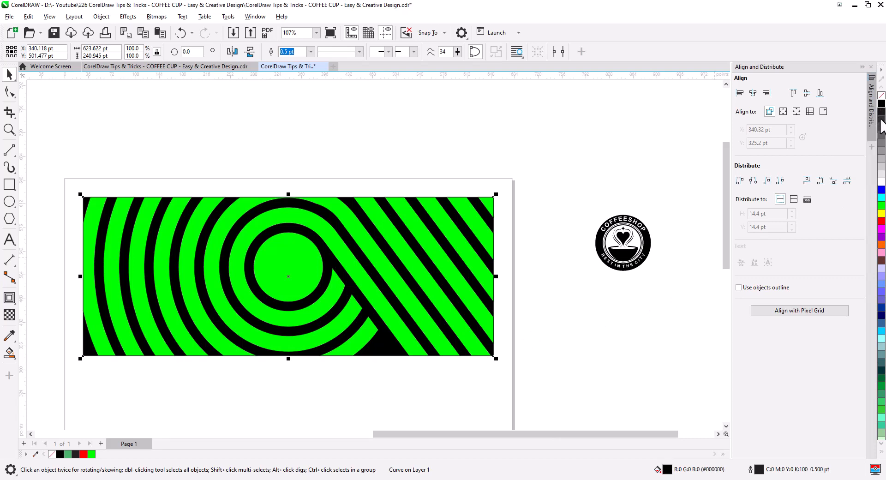
left_click(881, 121)
left_click(519, 211)
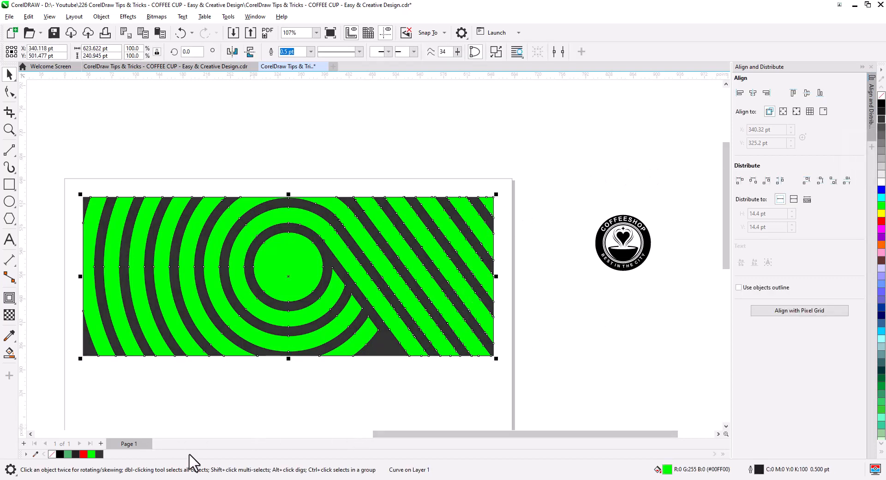
- Recolour the green ring-and-band shape with a uniform pale cream fill, about #FCFCED
left_click(880, 189)
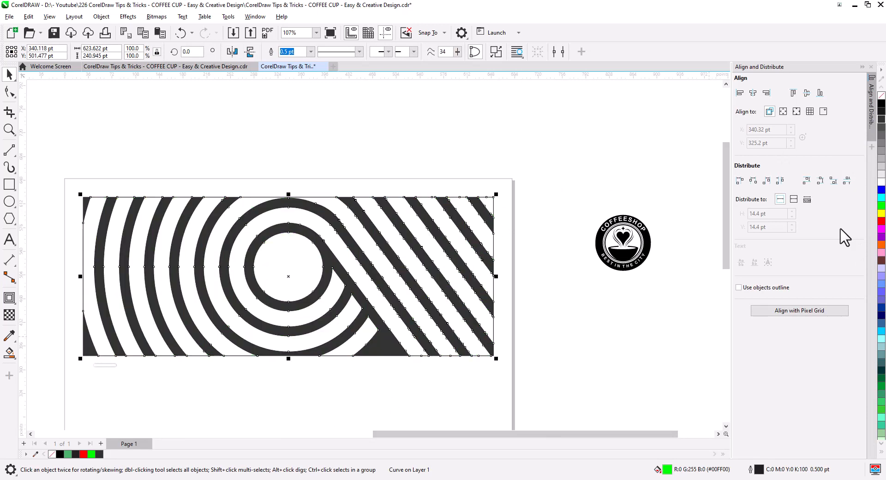
double_click(668, 470)
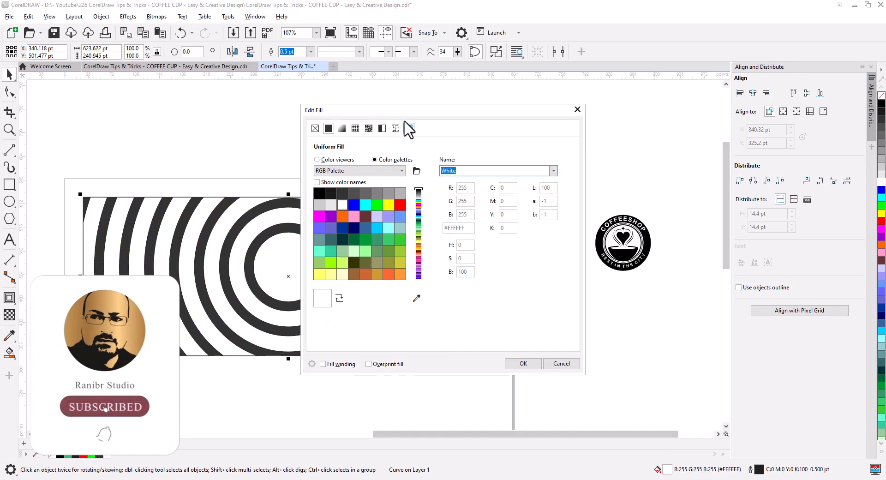
left_click_drag(477, 160, 579, 194)
left_click(496, 240)
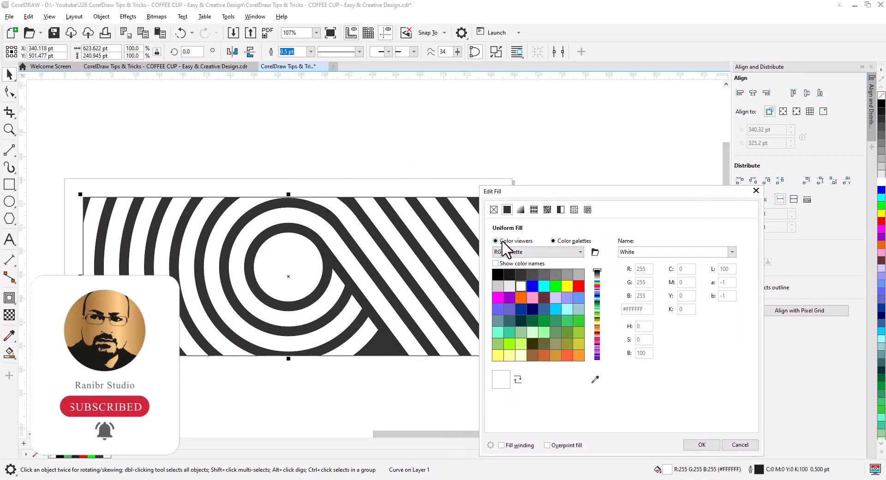
left_click(496, 374)
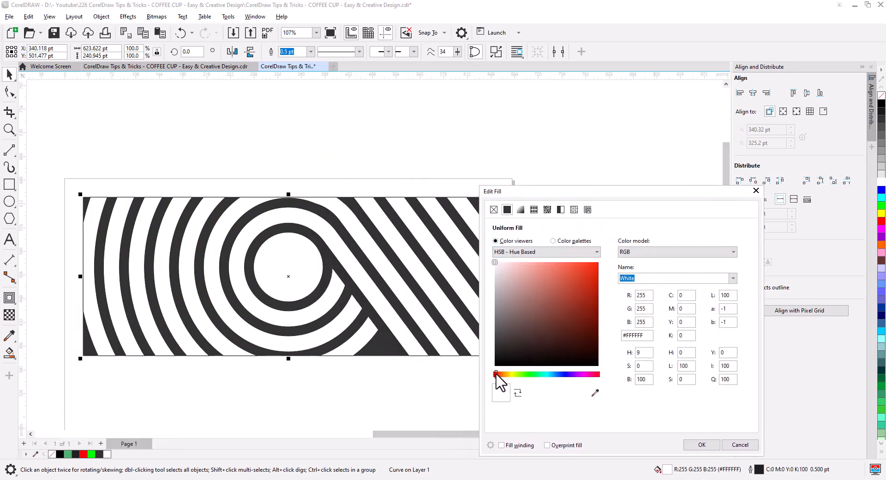
left_click_drag(495, 262, 499, 264)
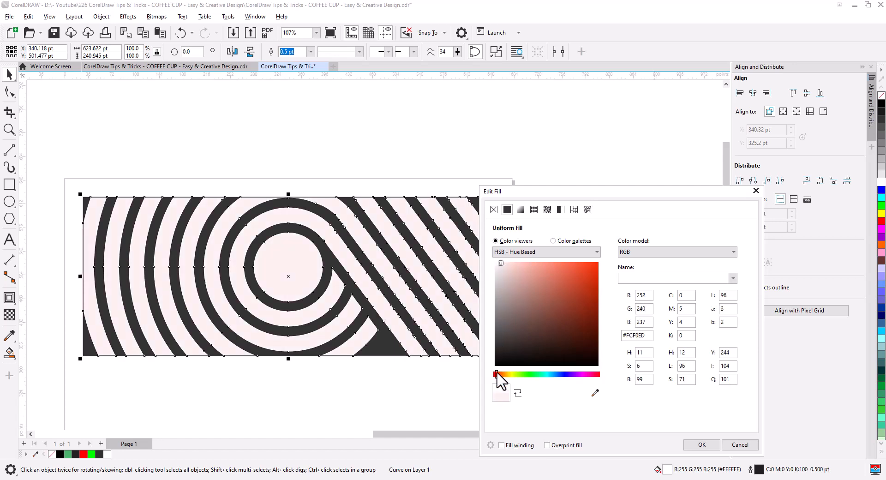
left_click_drag(497, 373, 513, 375)
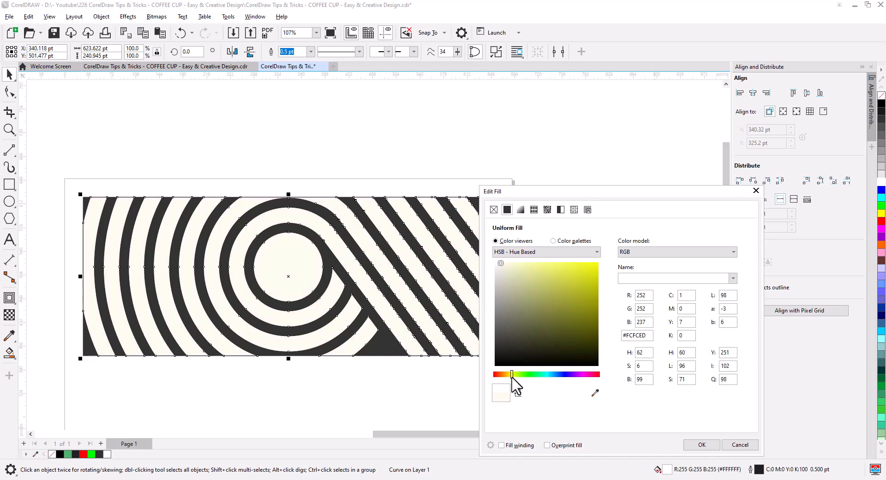
left_click(698, 445)
left_click(576, 301)
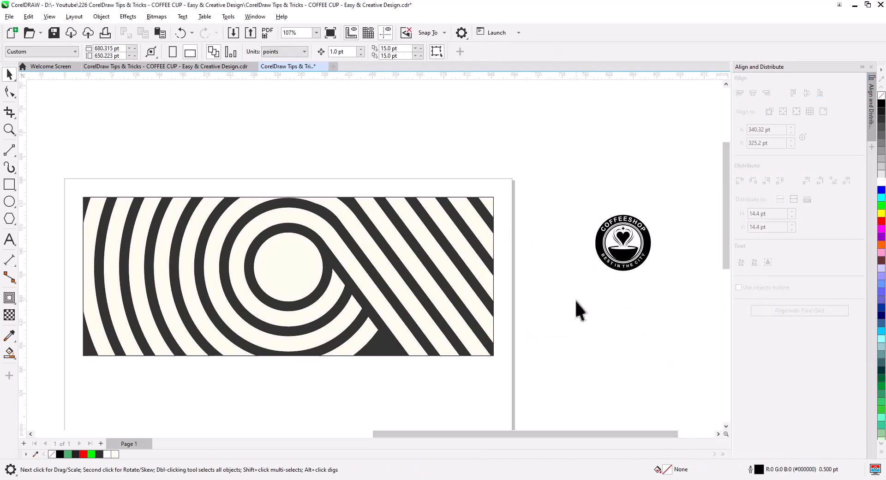
- Fill the coffee shop logo with the background's 80% Black and move it closer to the wrap design
left_click(605, 260)
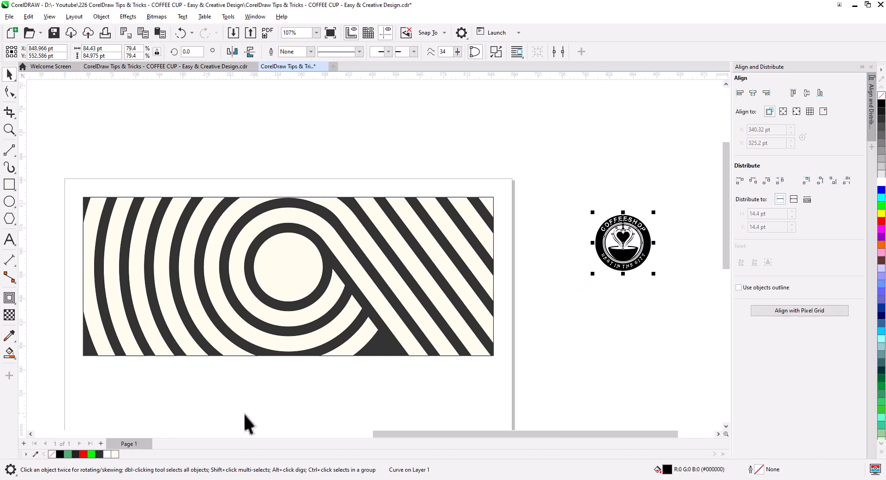
left_click(100, 454)
left_click(596, 314)
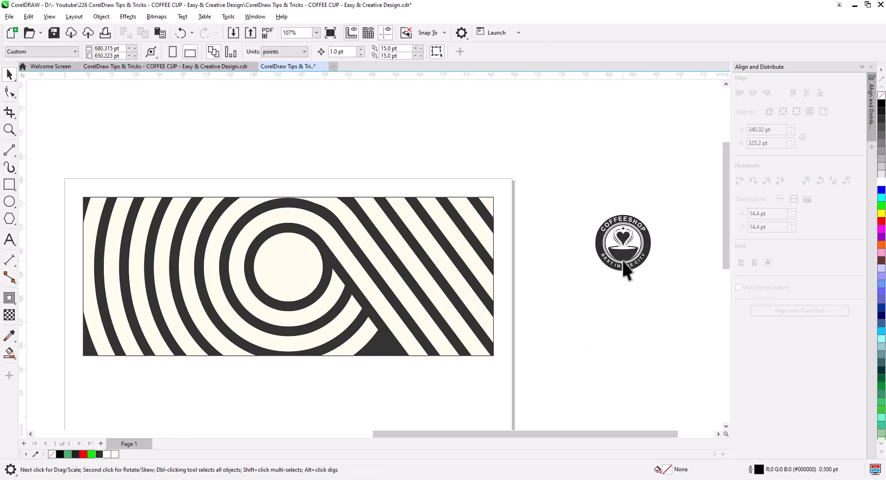
left_click_drag(622, 259, 574, 284)
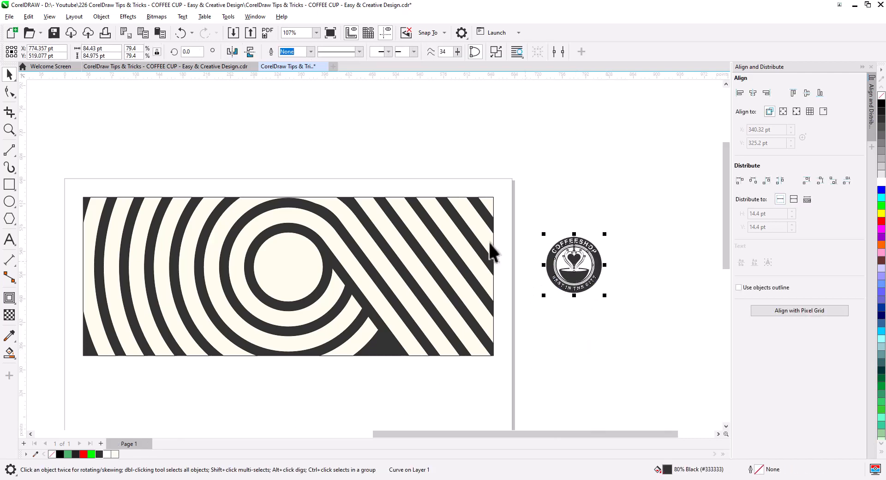
- Move the coffee shop logo into the centre of the innermost cream circle of the wrap design
left_click(289, 271, "shift")
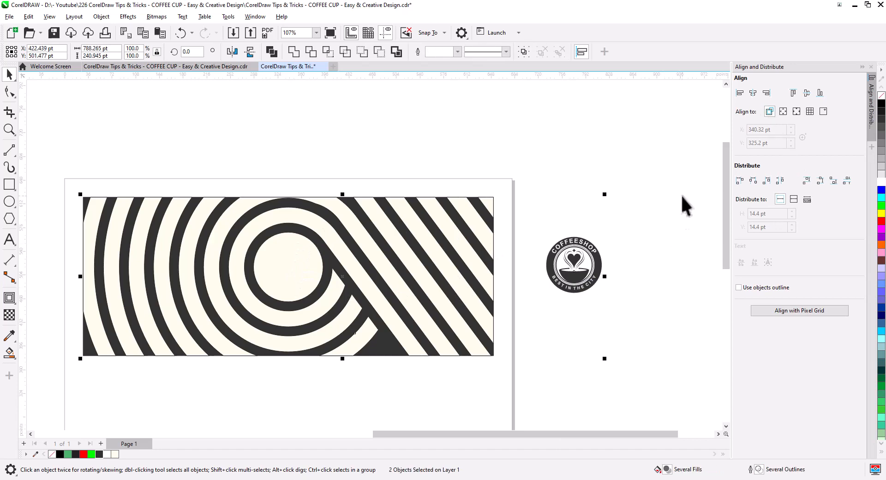
left_click(686, 206)
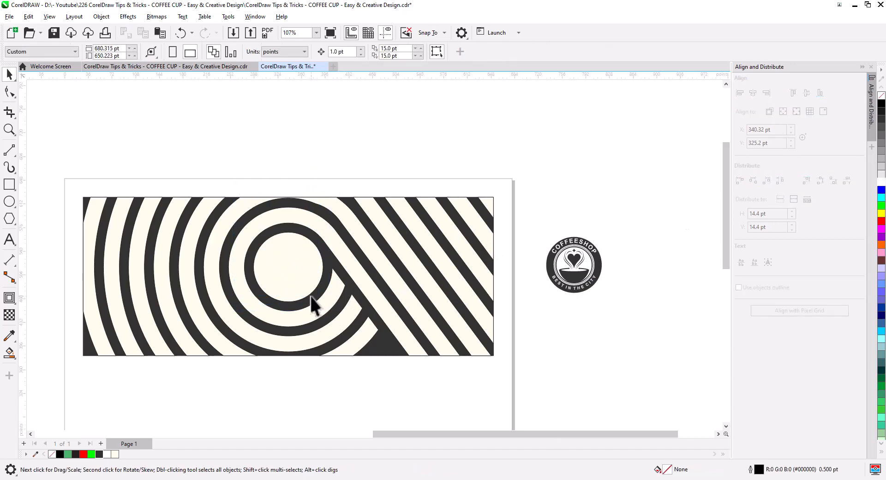
left_click(562, 289)
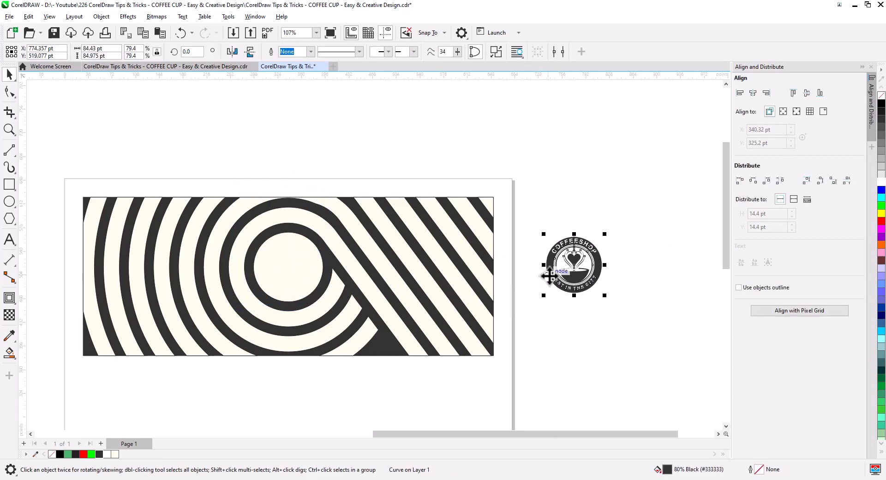
left_click_drag(549, 277, 279, 275)
scroll(279, 275, "up", 3)
scroll(280, 275, "up", 4)
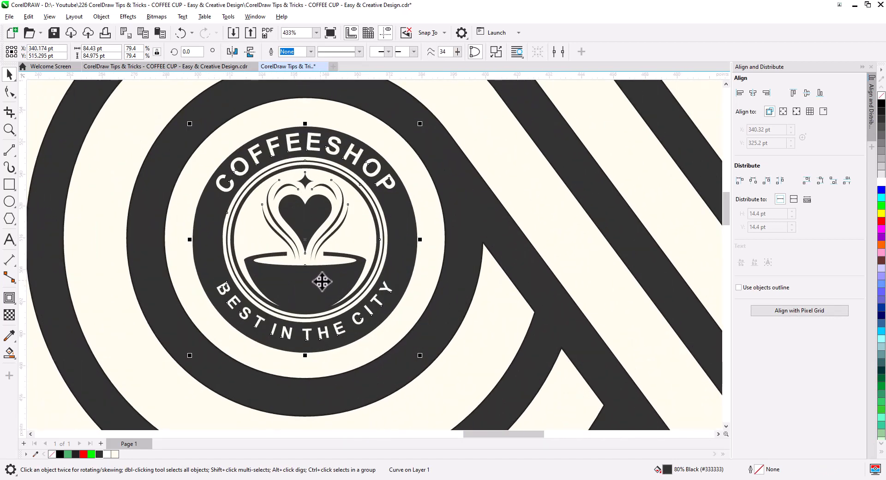
- Enlarge the logo proportionally from its centre to about 93 pt wide, leaving a cream ring around it
left_click(397, 249)
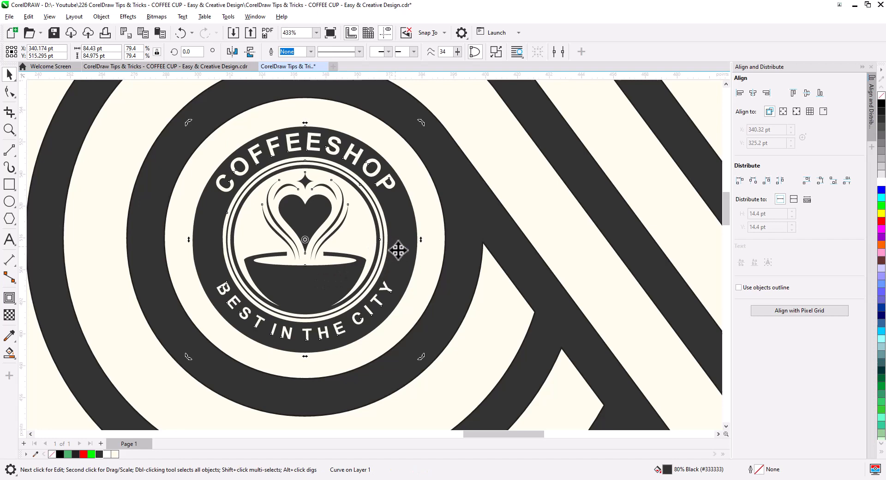
left_click(400, 311)
left_click_drag(420, 356, 431, 366)
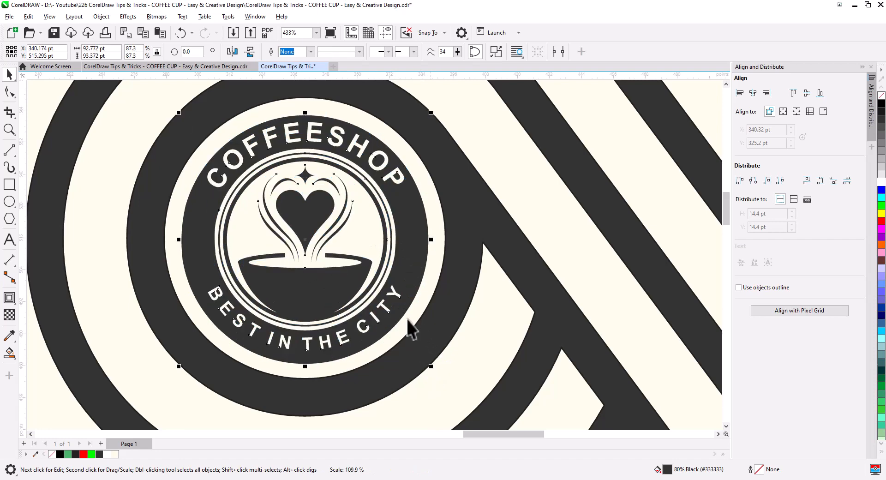
- Centre the logo horizontally on the dark background rectangle
left_click(474, 221)
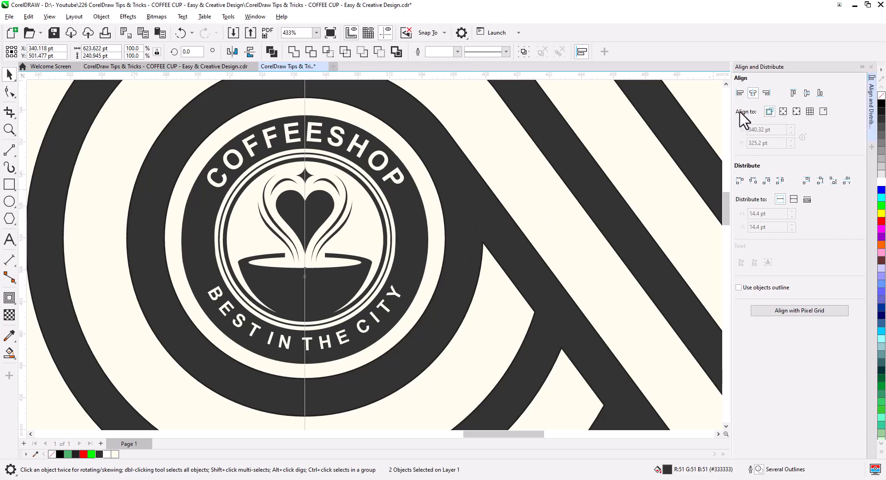
left_click(466, 192)
scroll(467, 192, "down", 5)
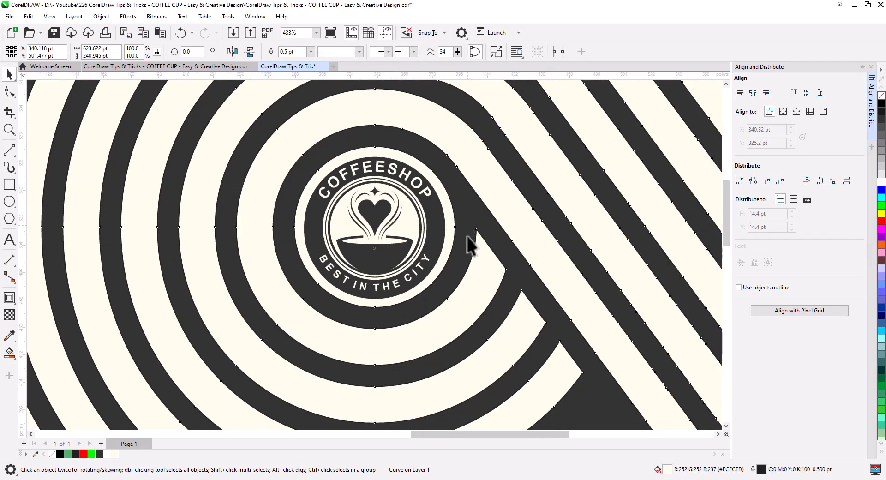
left_click(482, 345)
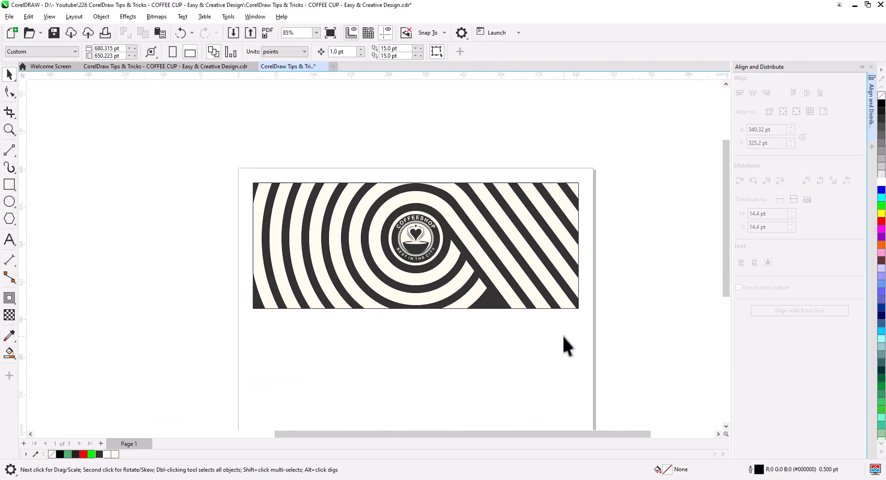
- Remove the outline from the logo, the cream pattern and the background rectangle together
left_click_drag(207, 159, 207, 158)
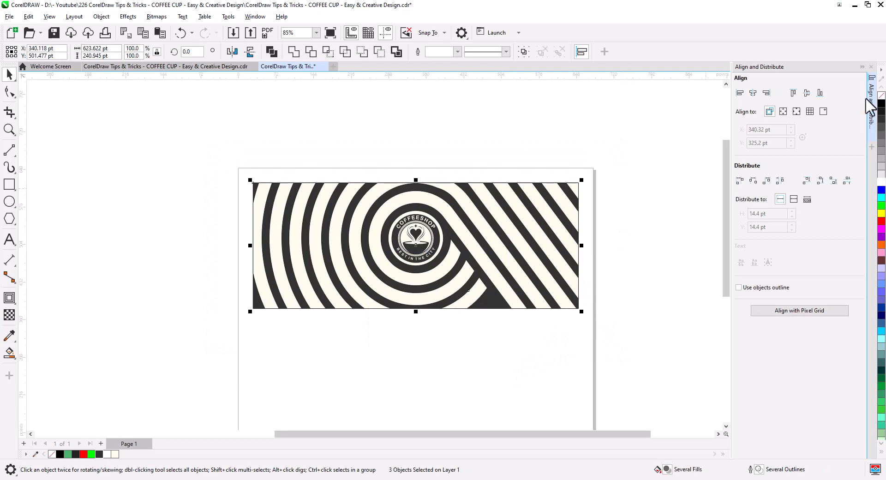
left_click(594, 253)
scroll(386, 226, "down", 1)
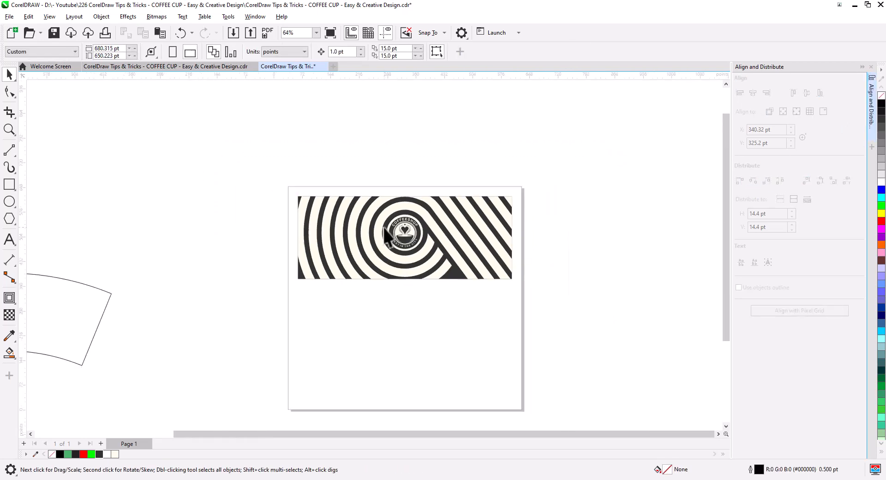
- Move the curved cup template onto the page directly below the wrap design
left_click_drag(384, 264, 439, 243)
left_click_drag(350, 334, 515, 314)
left_click_drag(592, 269, 393, 217)
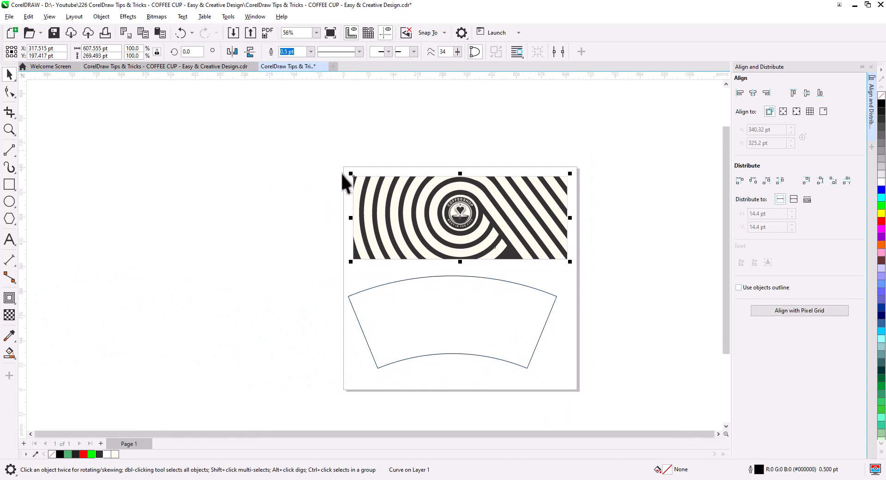
- Duplicate the complete wrap design and place the copy over the curved cup template
left_click_drag(342, 174, 342, 174)
left_click_drag(459, 194, 459, 314)
left_click(479, 337)
- Convert the copied design to a 300 dpi RGB bitmap with transparent background and shift it up over the cup template
scroll(479, 351, "up", 2)
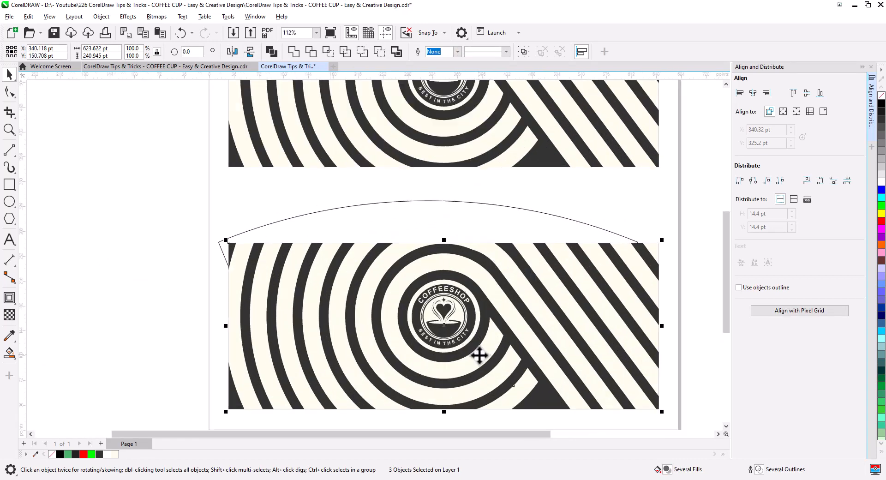
scroll(479, 355, "up", 1)
left_click(157, 17)
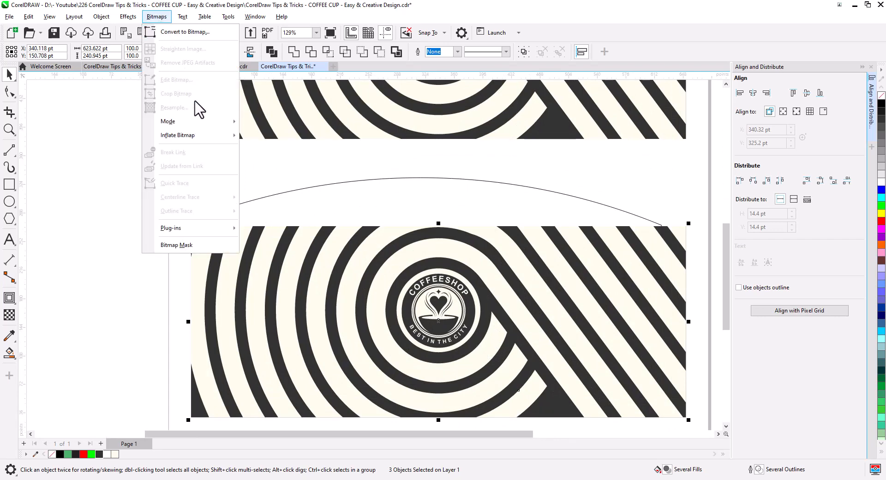
left_click(187, 33)
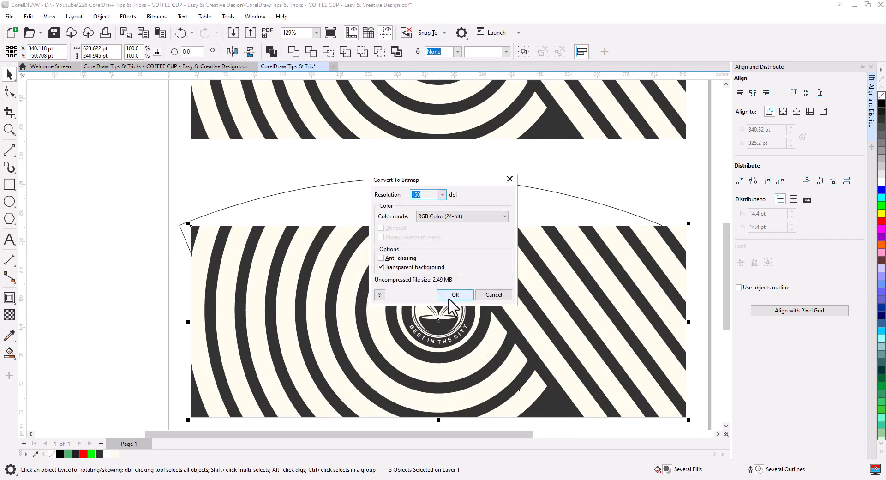
left_click(443, 194)
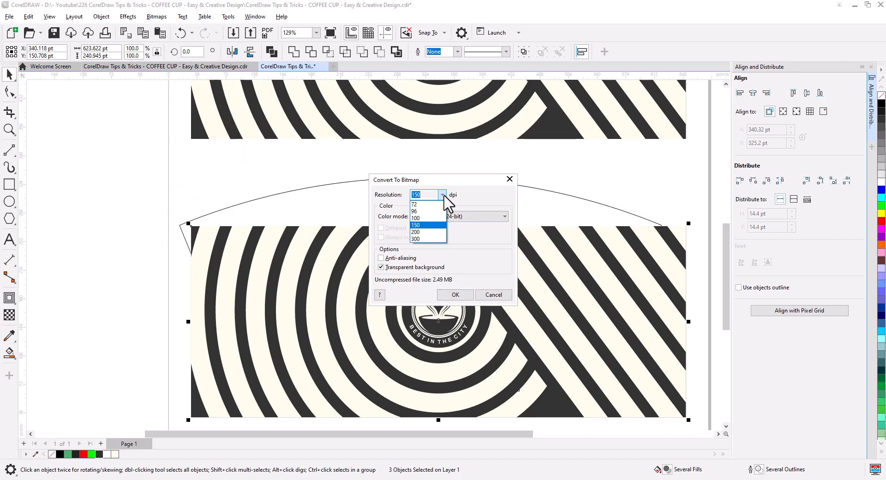
left_click(430, 238)
left_click(456, 295)
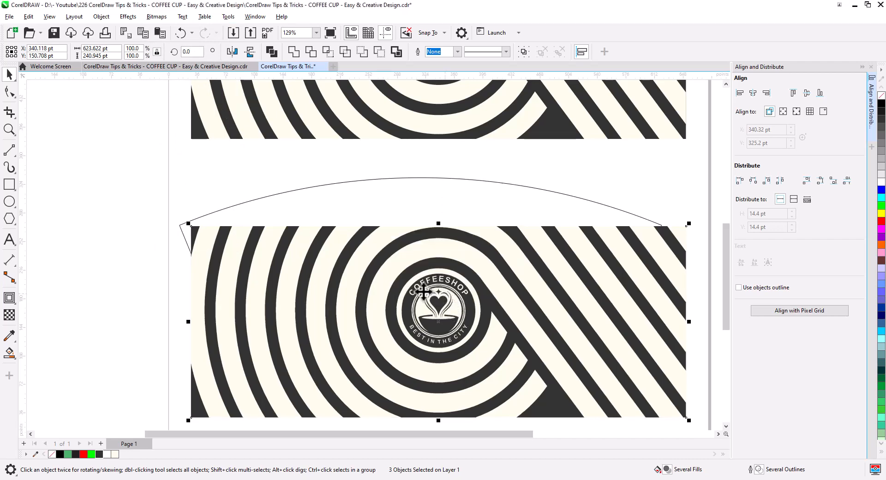
scroll(424, 302, "down", 3)
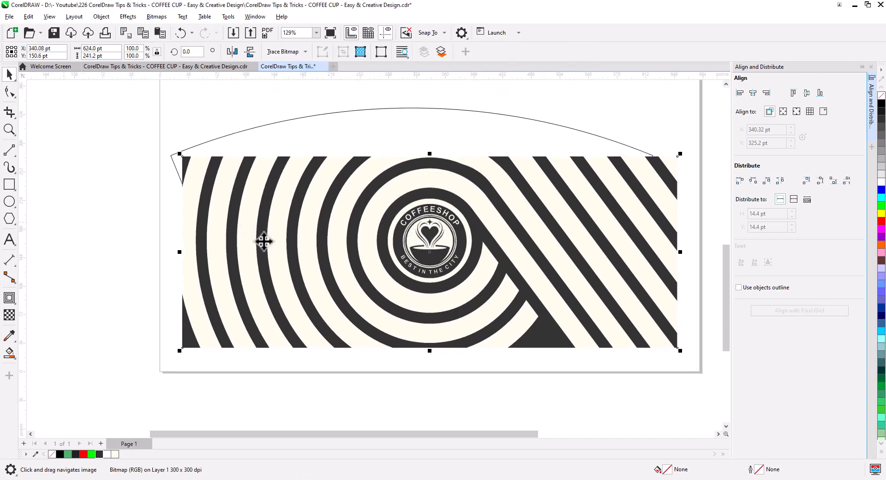
left_click_drag(264, 240, 260, 186)
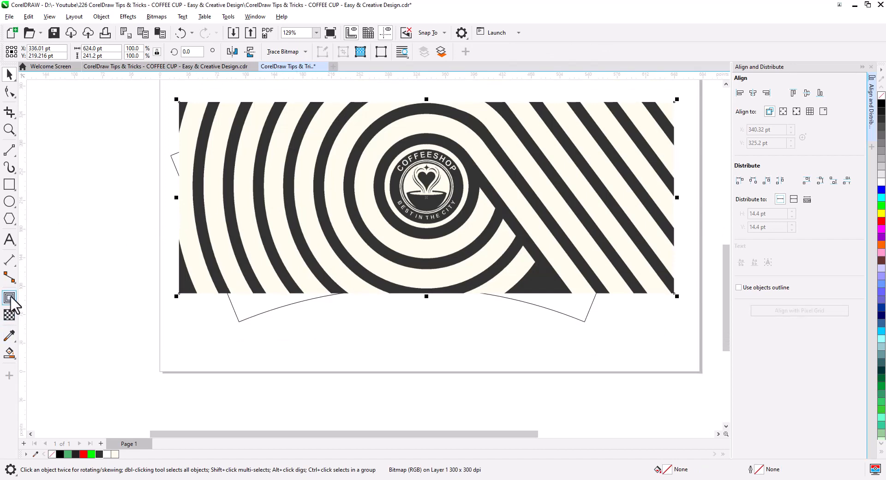
- Apply an Envelope to the bitmap and delete the midpoint nodes of its left, right and bottom edges
left_click(14, 305)
left_click(51, 357)
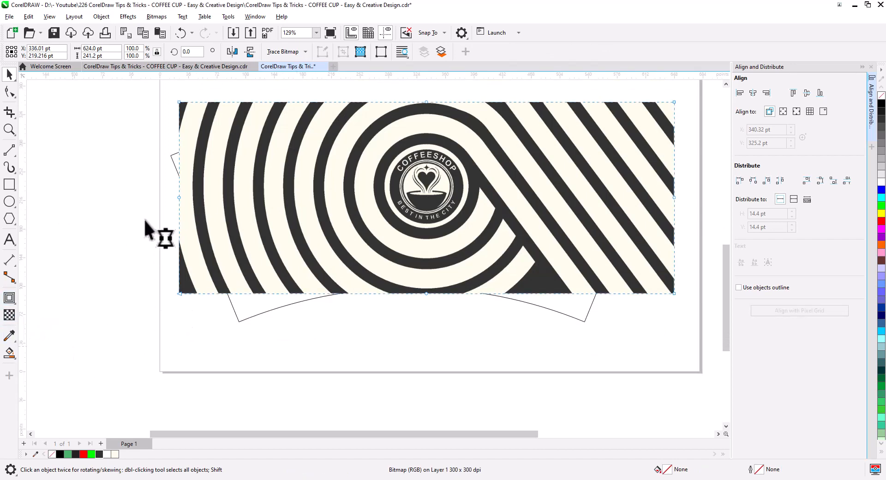
left_click_drag(150, 193, 719, 229)
left_click_drag(429, 337, 353, 59)
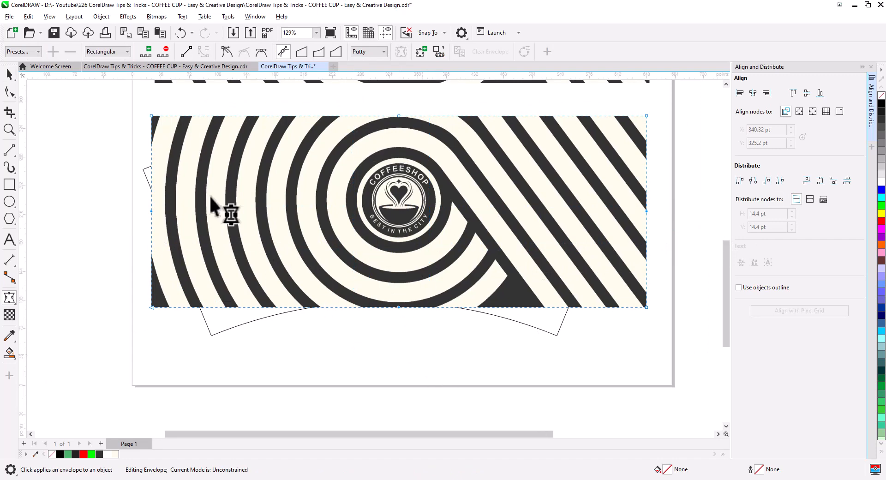
left_click_drag(128, 100, 212, 185)
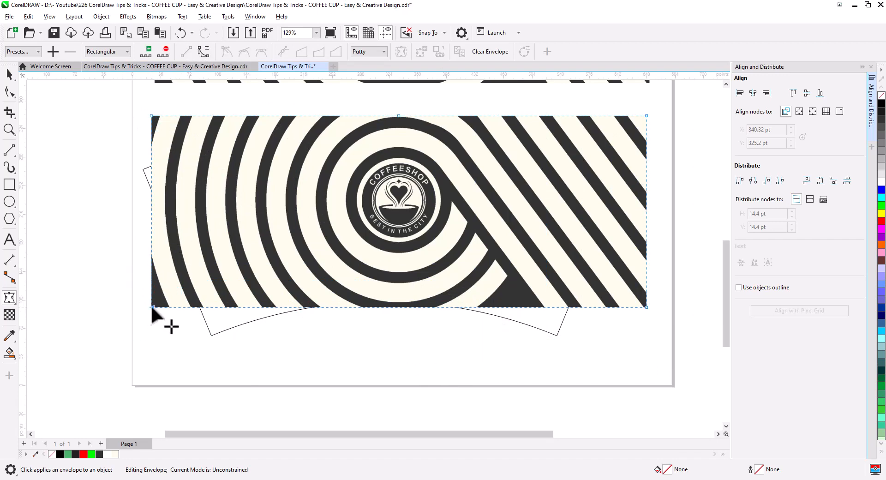
- Move the four envelope corner nodes onto the cup template's corners and delete the top edge's midpoint node
left_click_drag(152, 308, 211, 335)
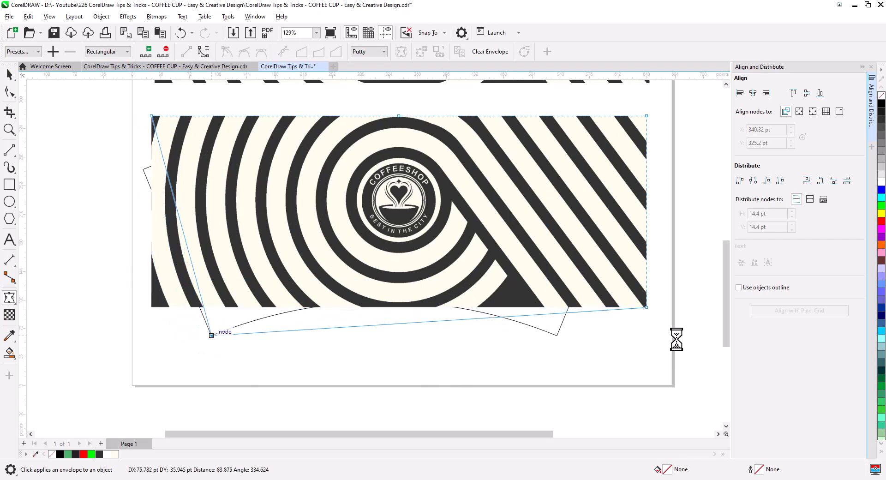
left_click_drag(647, 308, 557, 335)
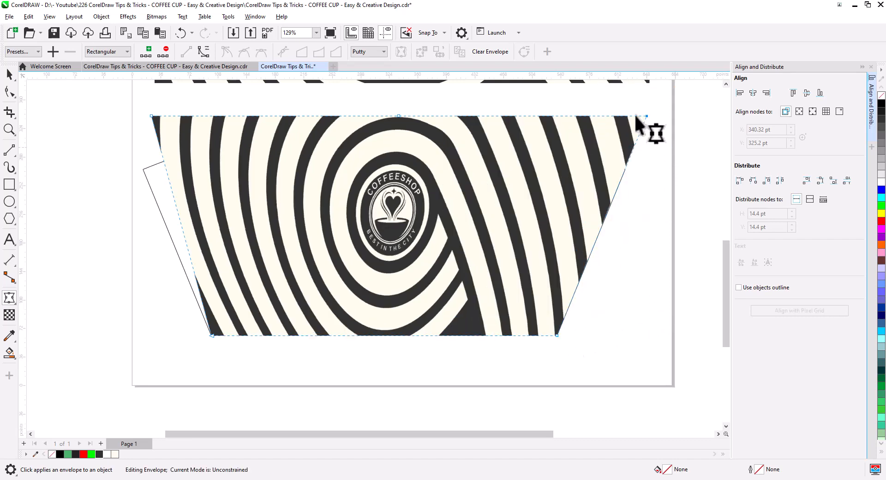
left_click_drag(647, 115, 625, 169)
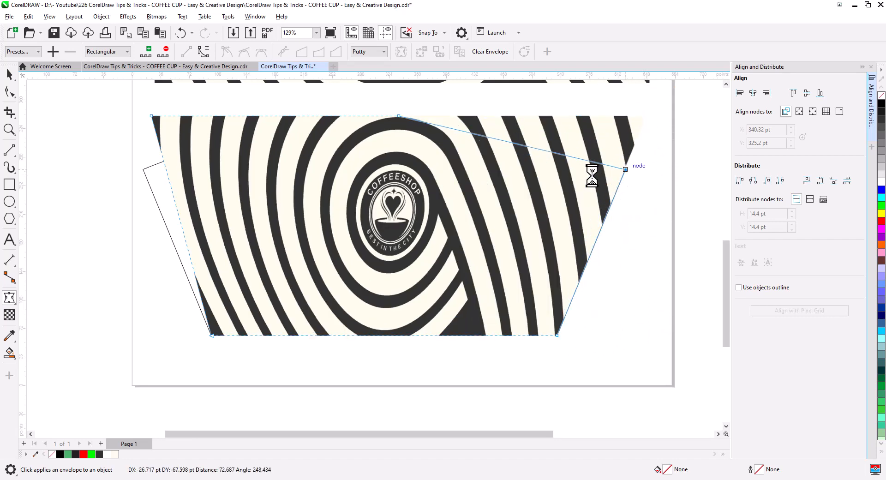
left_click_drag(151, 116, 142, 169)
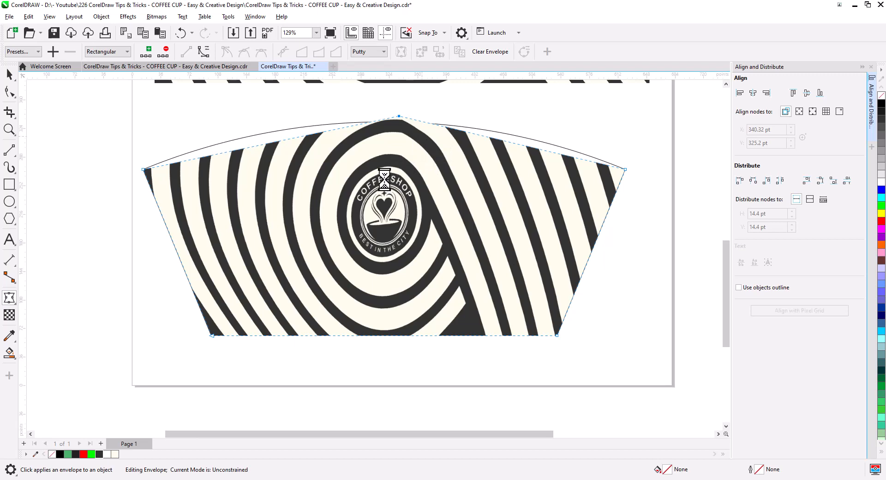
key("Delete")
- Bend the envelope's top and bottom edges to follow the cup template's upper and lower arcs
left_click_drag(97, 127, 644, 354)
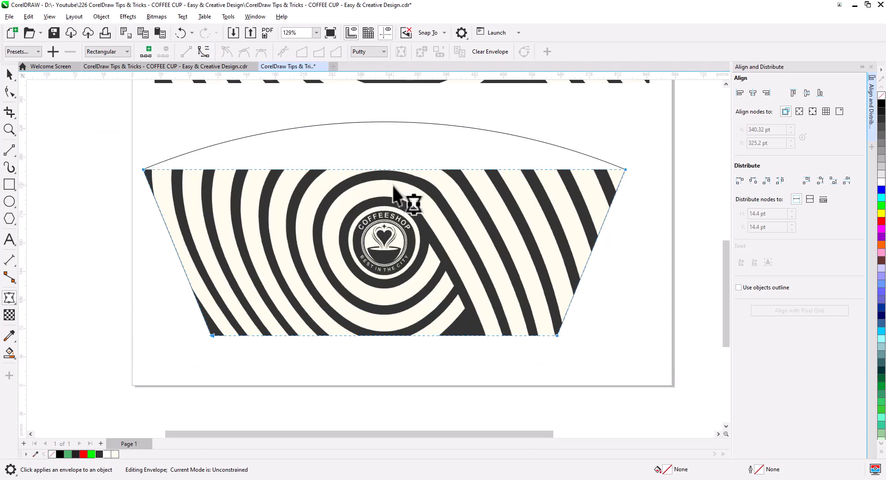
left_click(382, 167)
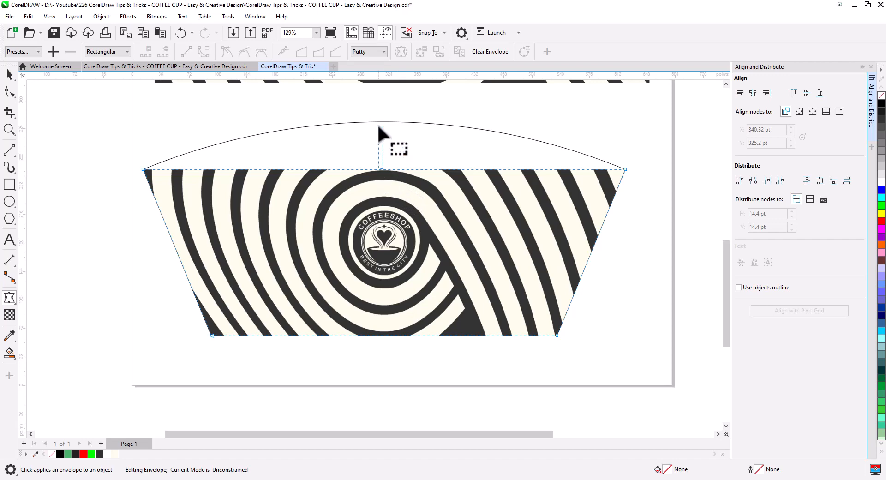
left_click(383, 170)
left_click_drag(383, 167, 383, 122)
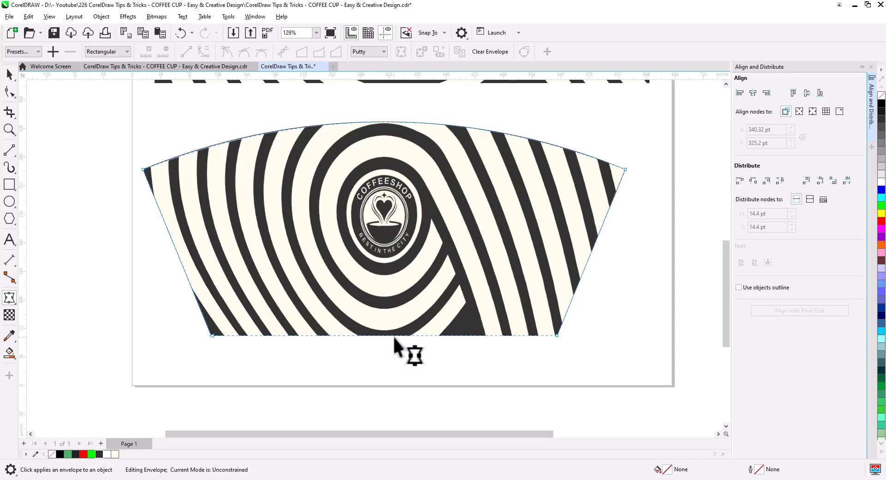
left_click_drag(391, 336, 385, 302)
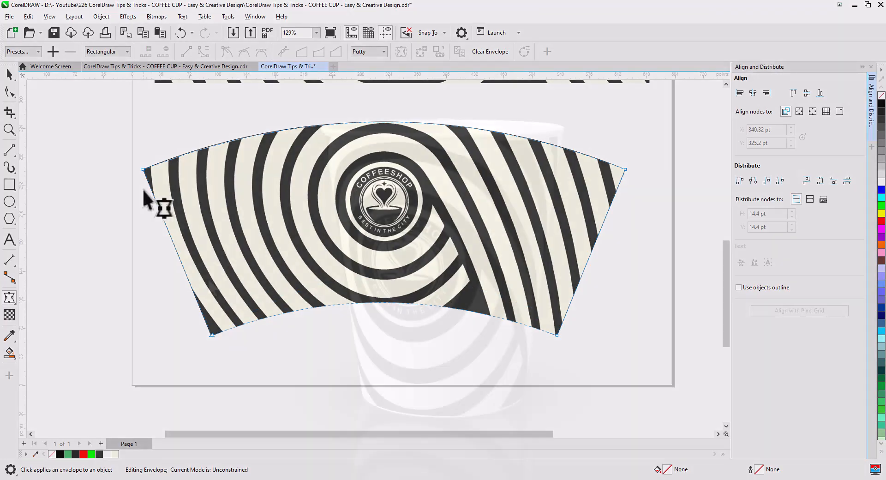